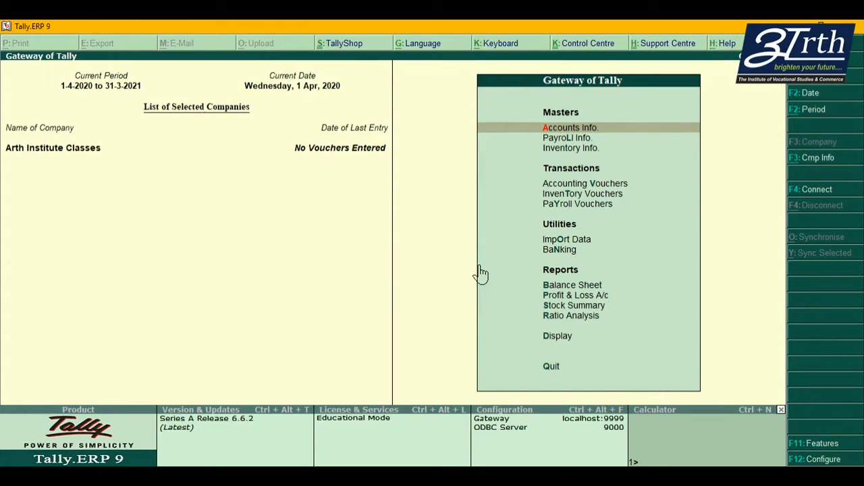
Review the list of existing pay heads in the payroll masters
key("Down")
key("Return")
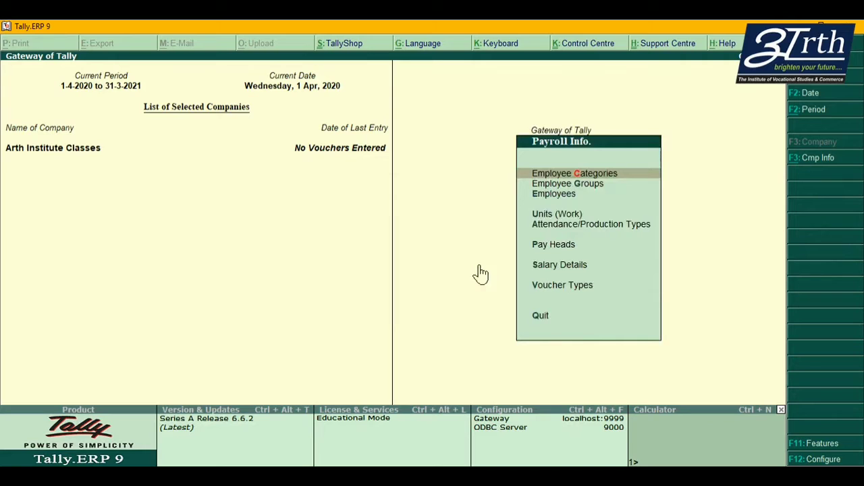
key("Down")
key("Down")
key("Down")
key("Down")
key("Down")
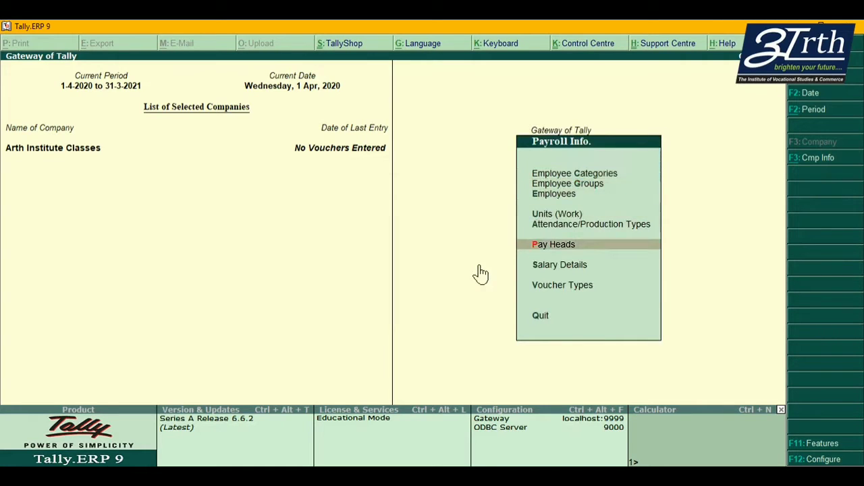
key("Return")
key("Down")
key("Return")
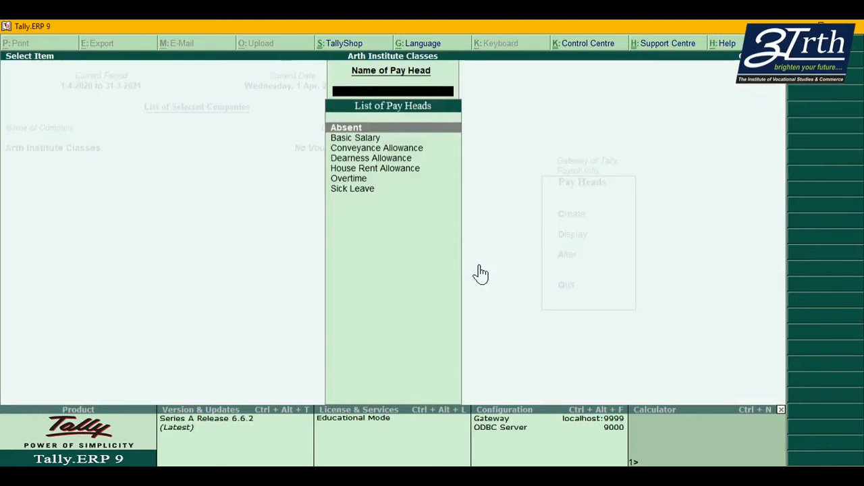
key("Escape")
key("Escape")
Start defining salary details for the Accounts Department group, effective from 1.4.2020
key("Down")
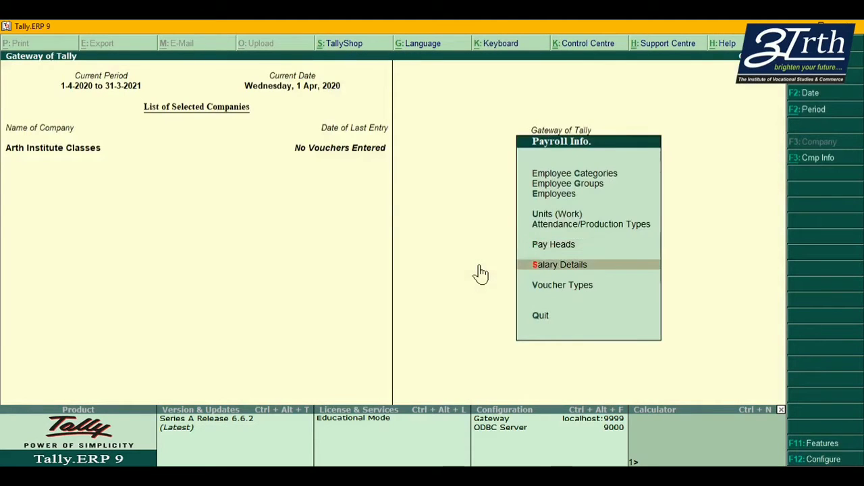
key("Return")
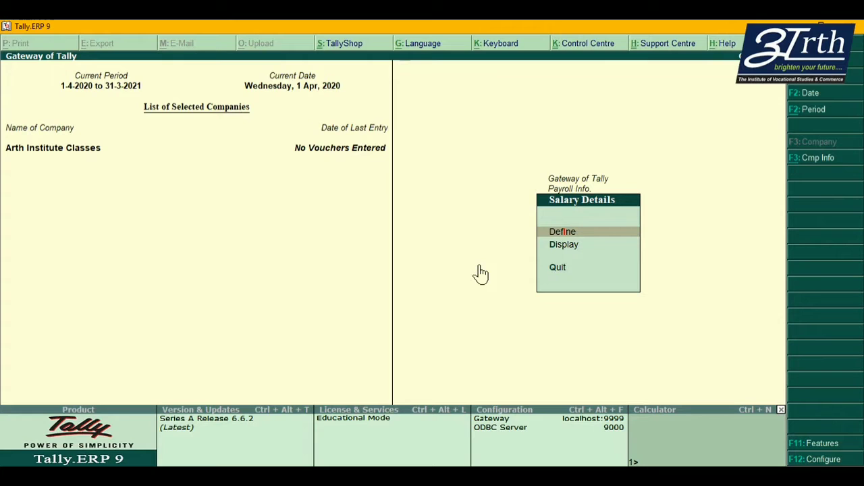
key("Return")
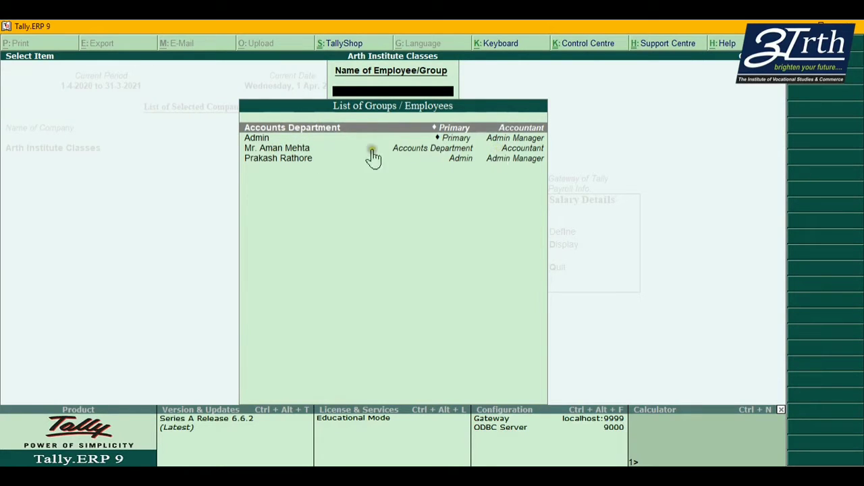
left_click(308, 132)
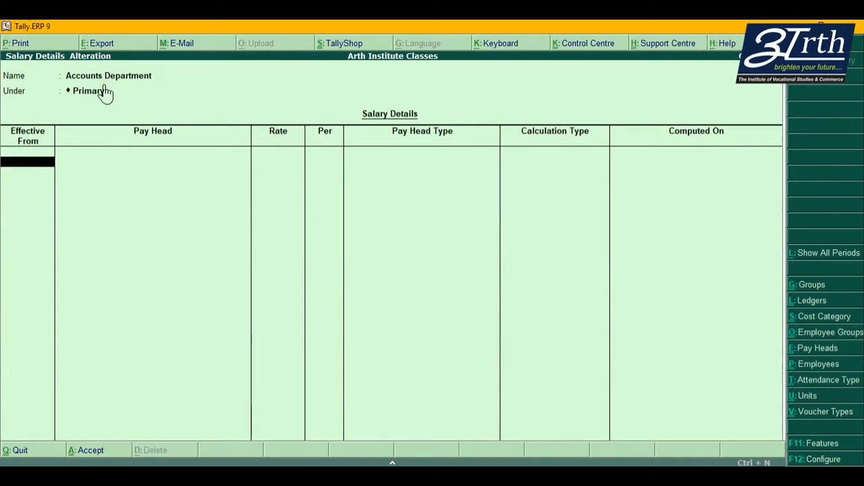
type("1.4.2020")
key("Return")
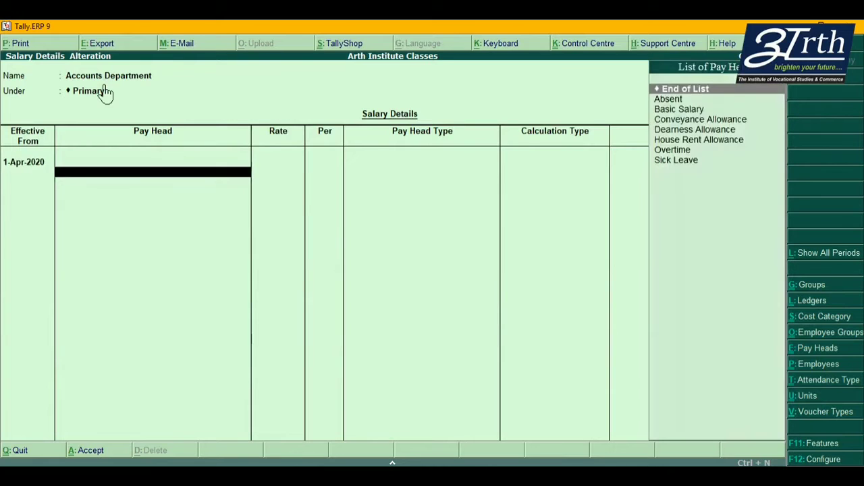
Add the Basic Salary pay head to the Accounts Department salary details at a rate of 500
key("Down")
key("Down")
key("Return")
type("50")
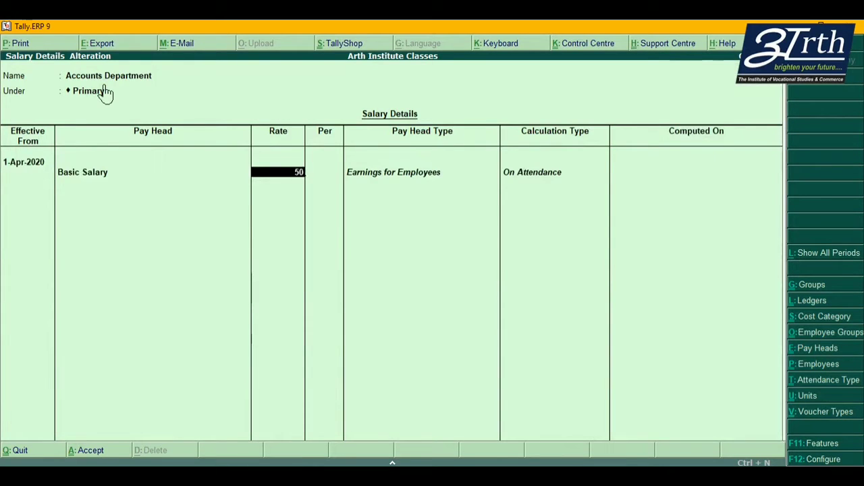
type("0")
key("Return")
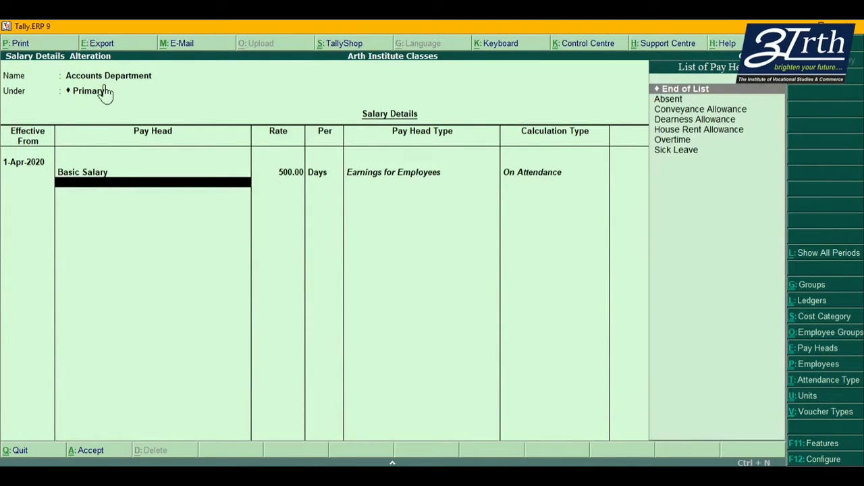
Add the Dearness Allowance and House Rent Allowance pay heads below Basic Salary
key("Down")
key("Down")
key("Down")
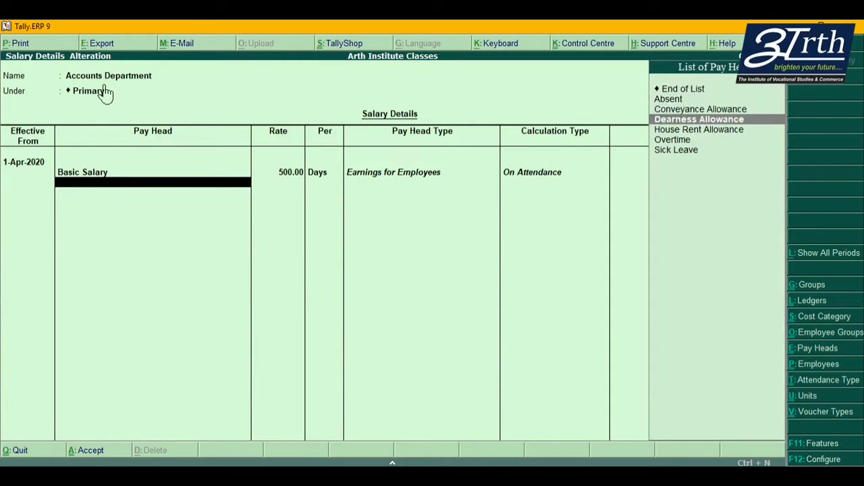
key("Return")
key("Down")
key("Down")
key("Down")
key("Return")
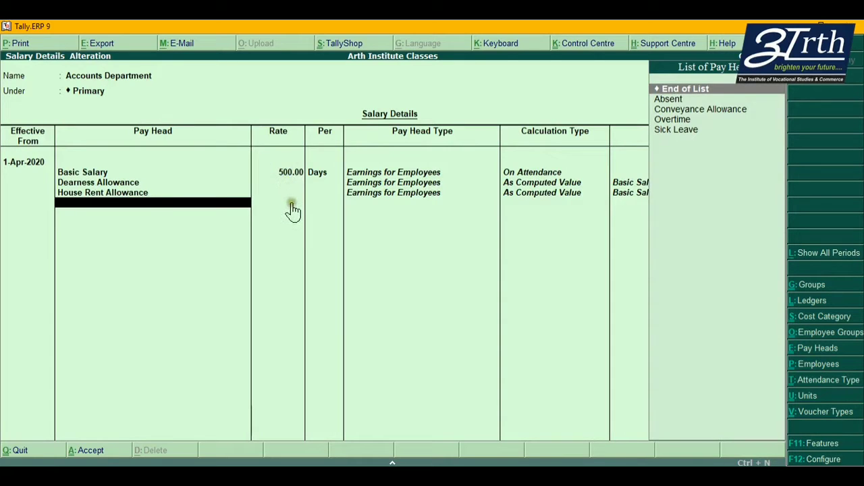
Add the Absent pay head to the Accounts Department salary details at a rate of 500
key("Down")
key("Down")
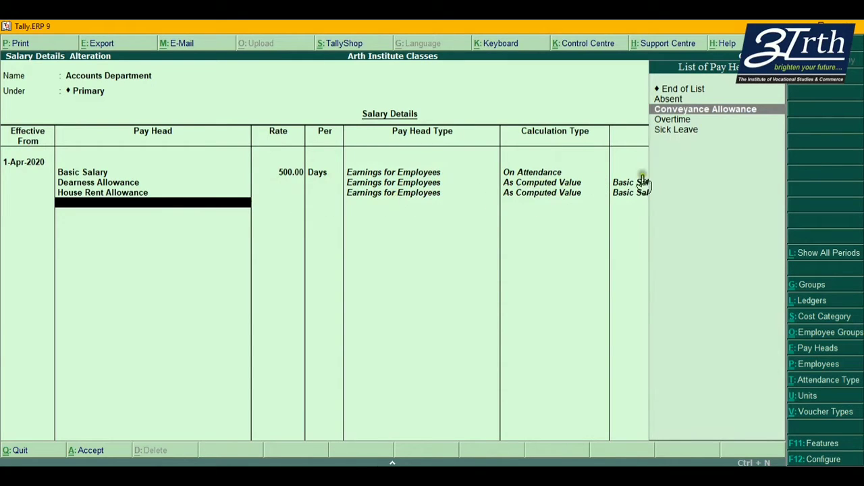
key("Up")
key("Up")
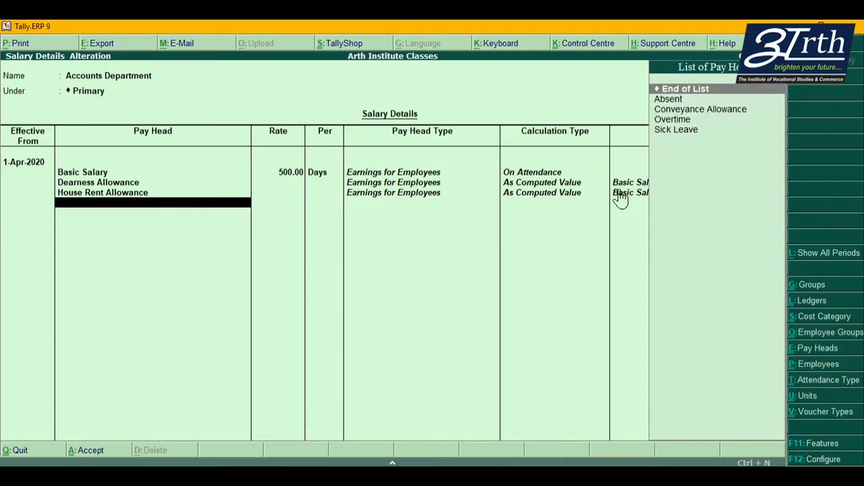
key("Down")
key("Return")
type("500")
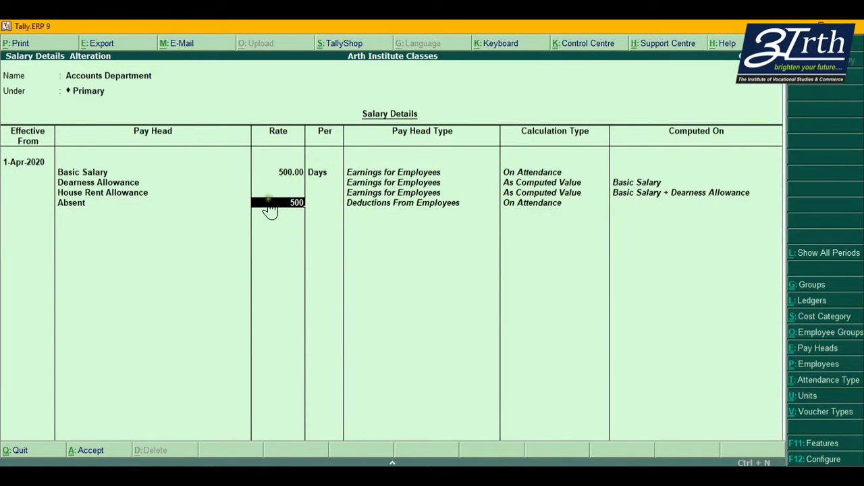
key("Return")
key("Return")
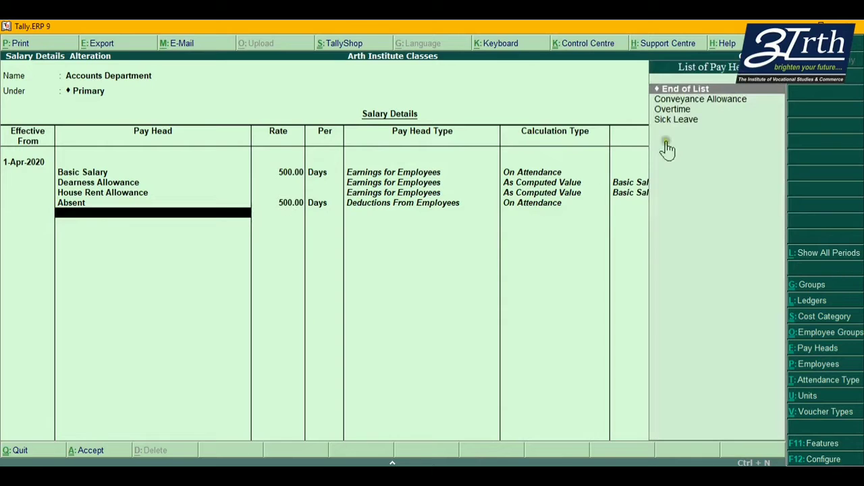
Add the Conveyance Allowance pay head at a rate of 2000
key("Down")
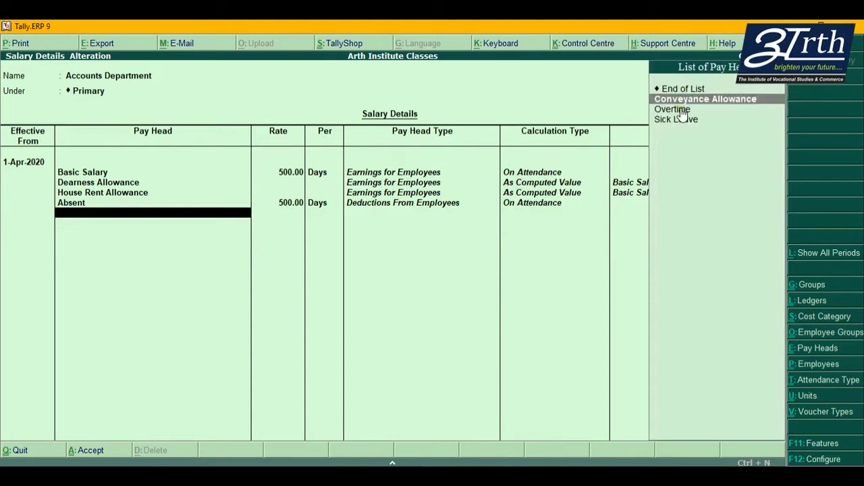
key("Return")
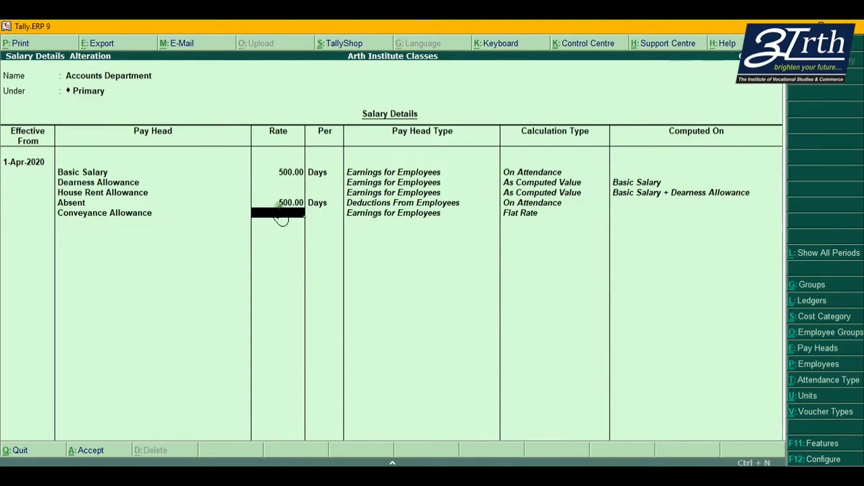
type("2000")
key("Return")
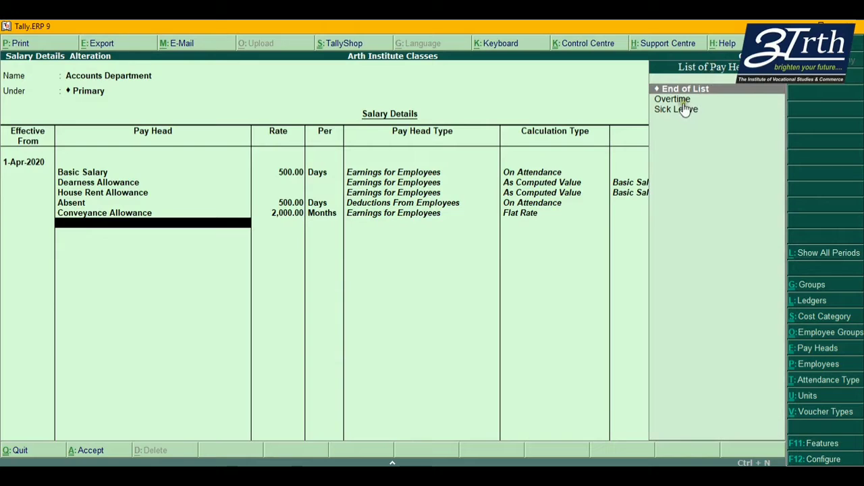
Add the Overtime pay head at a rate of 1,000 per hr
key("Down")
key("Return")
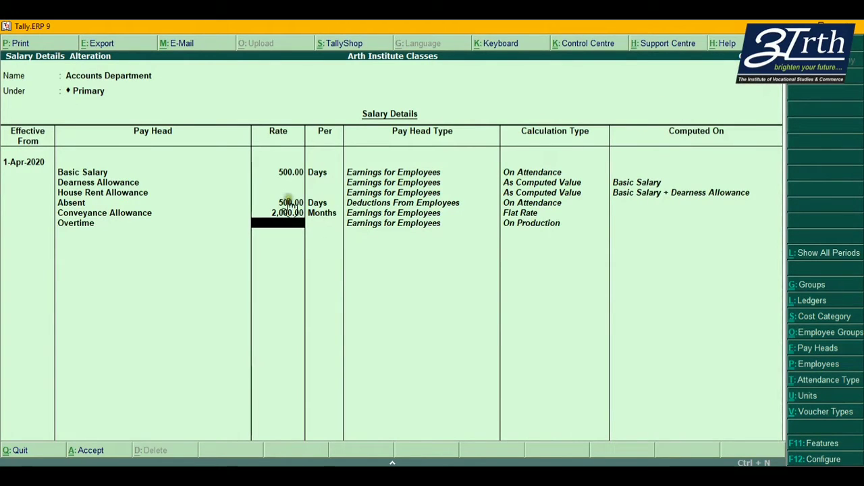
type("1,")
type("000")
key("Return")
type("hr")
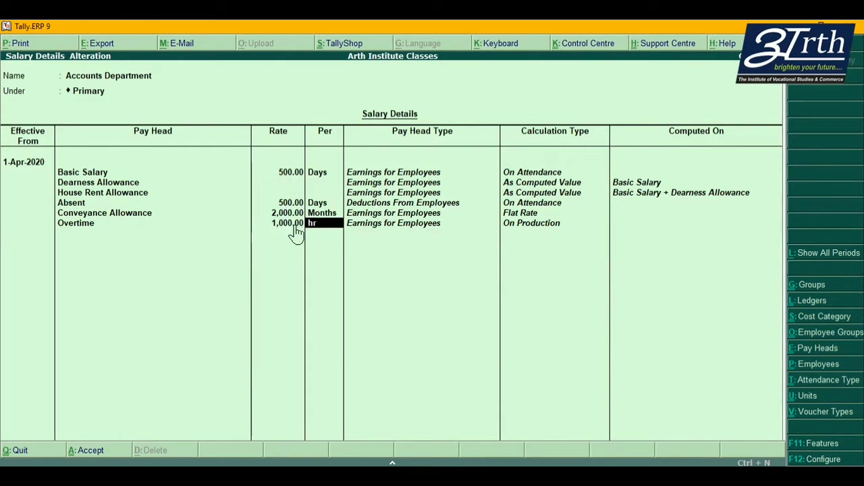
key("Return")
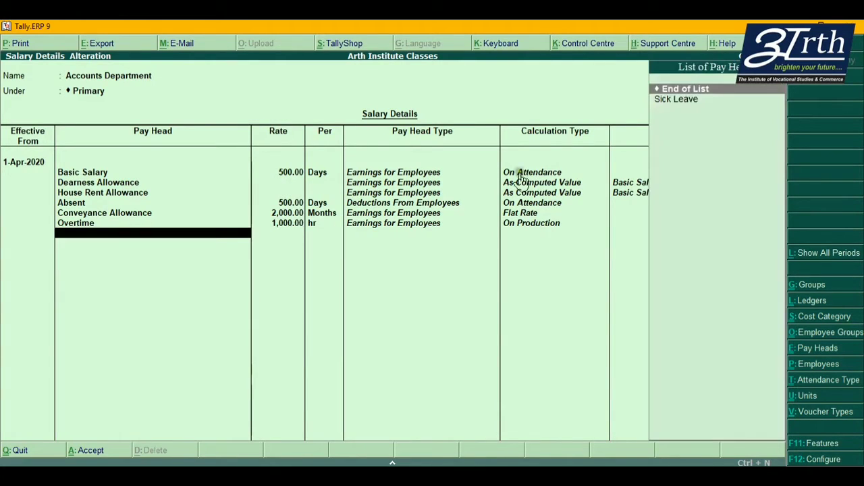
Add the Sick Leave pay head at a rate of 500, end the list and save the Accounts Department salary details
left_click(673, 101)
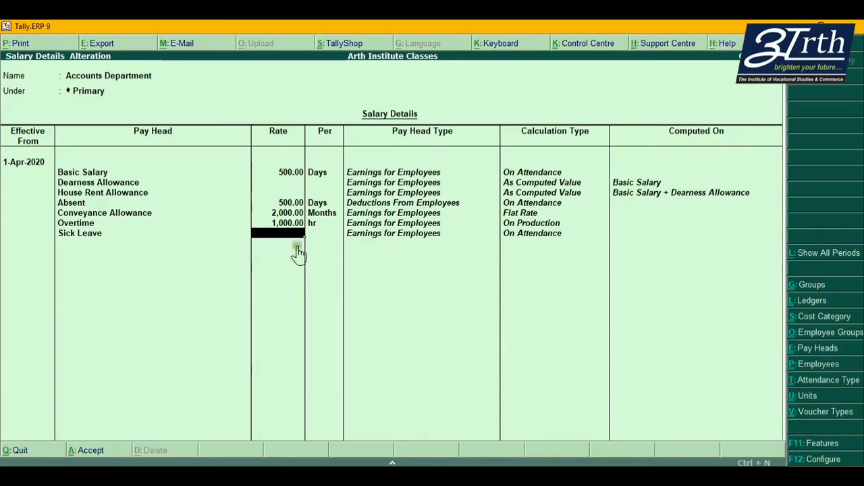
type("500")
key("Return")
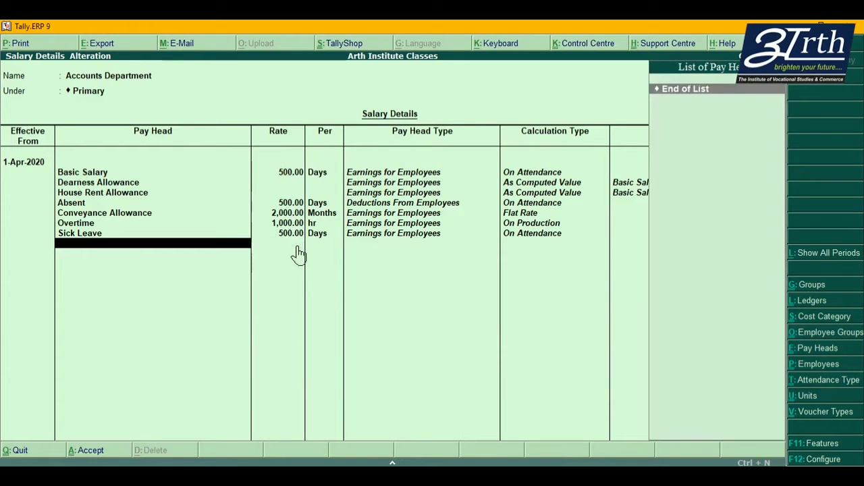
left_click(701, 101)
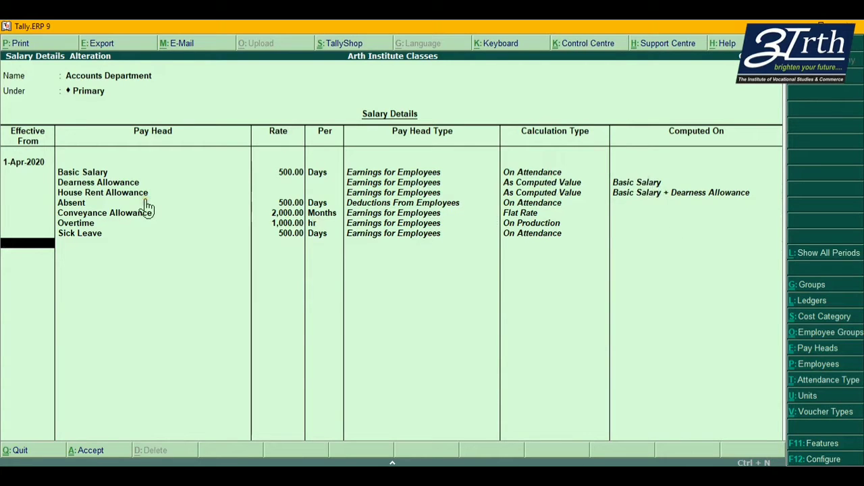
key("Return")
key("Return")
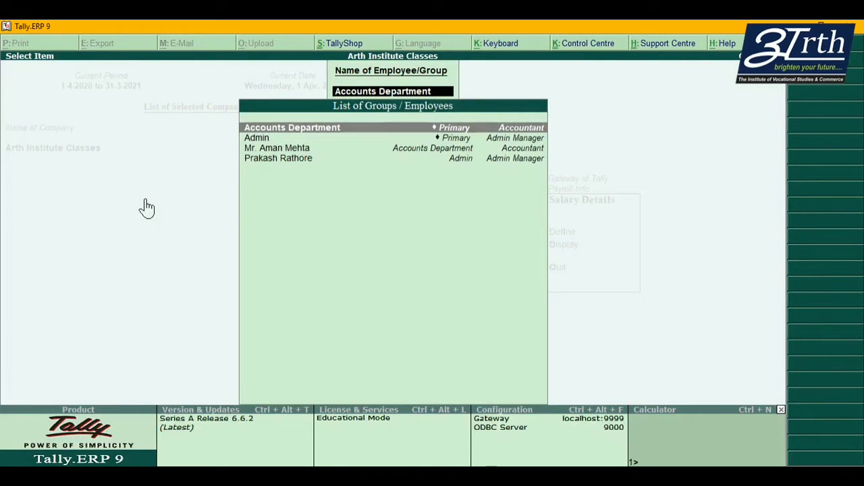
Define salary details for the Accounts Department employee effective from 1-Apr-2020, using Copy From Parent Value as the start type
key("Down")
key("Down")
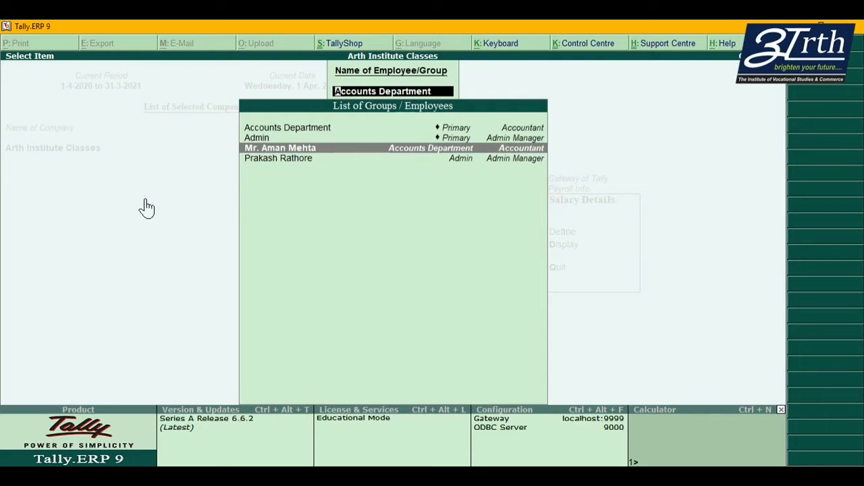
key("Return")
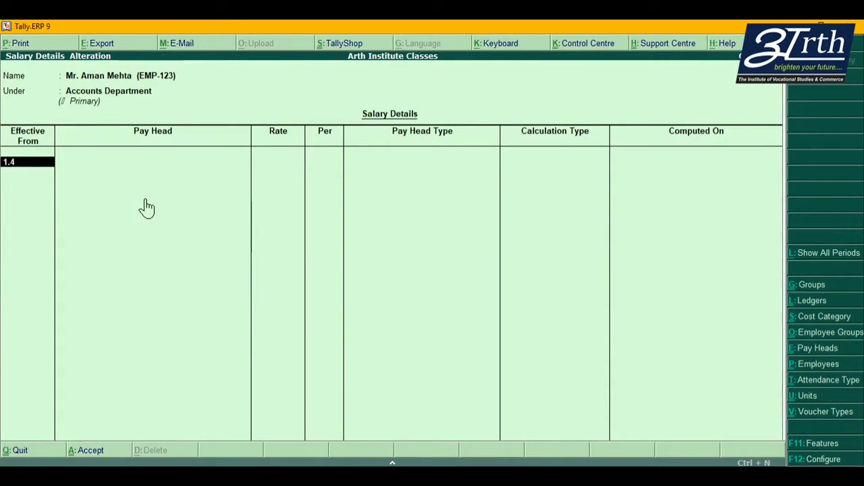
type("020")
key("Return")
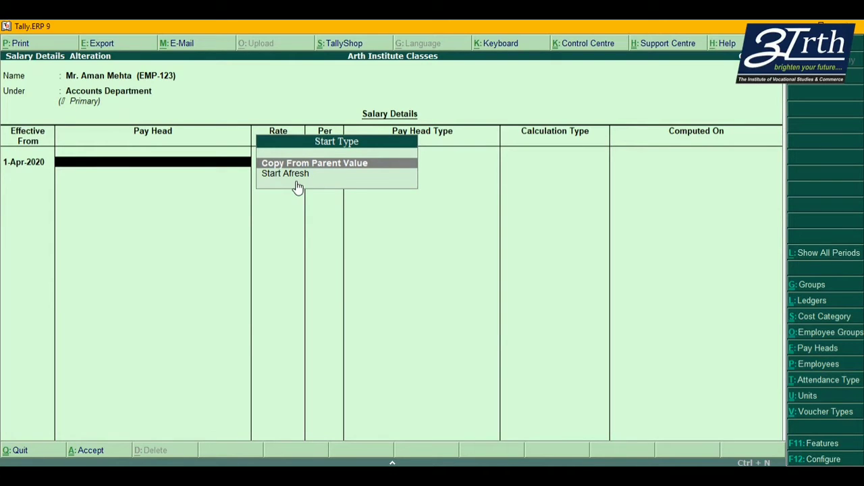
key("Return")
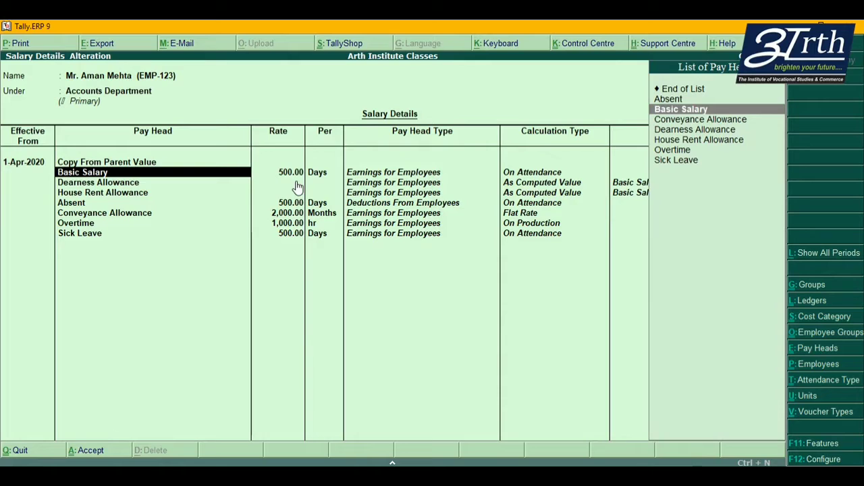
Keep all the copied pay heads and rates as they are and save the employee's salary details
key("Return")
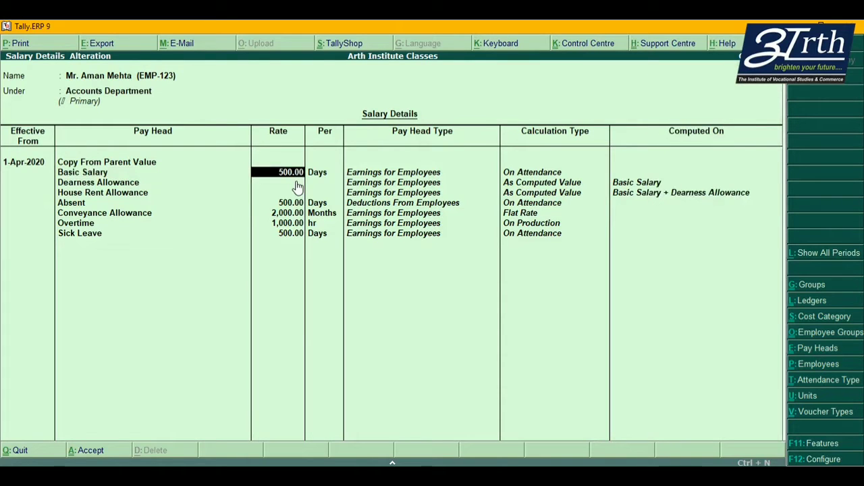
key("Return")
key("Return")
key("Return")
key("Return")
key("Return")
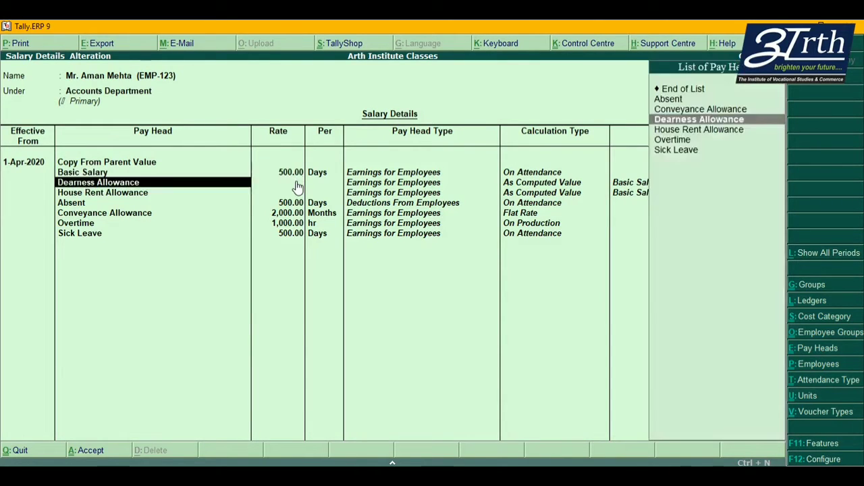
key("Return")
key("Return")
key("Return")
key("Return")
key("Return")
key("Return")
key("Return")
key("Return")
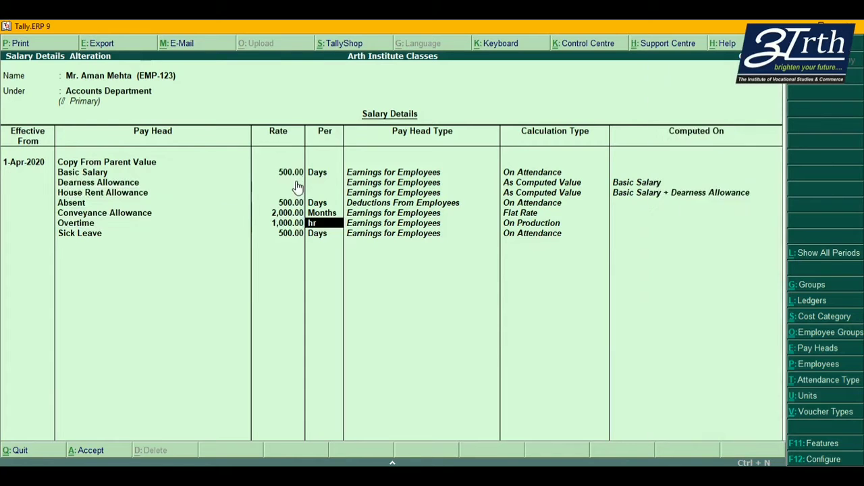
key("Return")
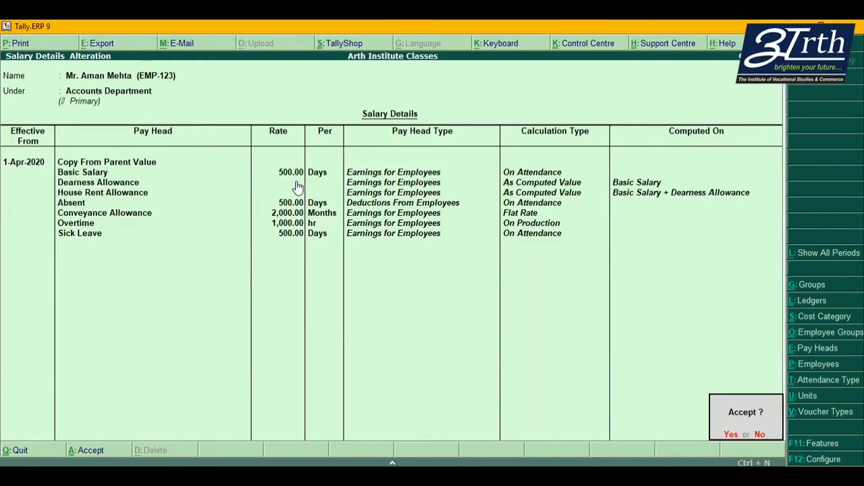
key("Return")
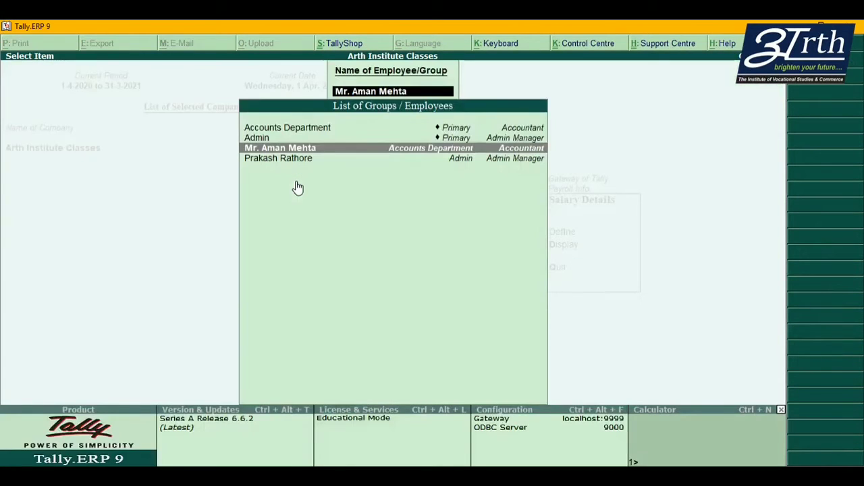
key("Up")
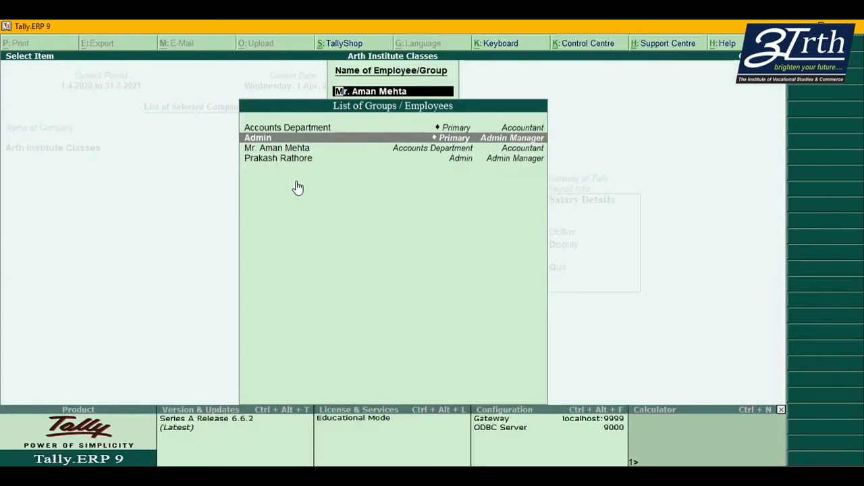
key("Down")
key("Down")
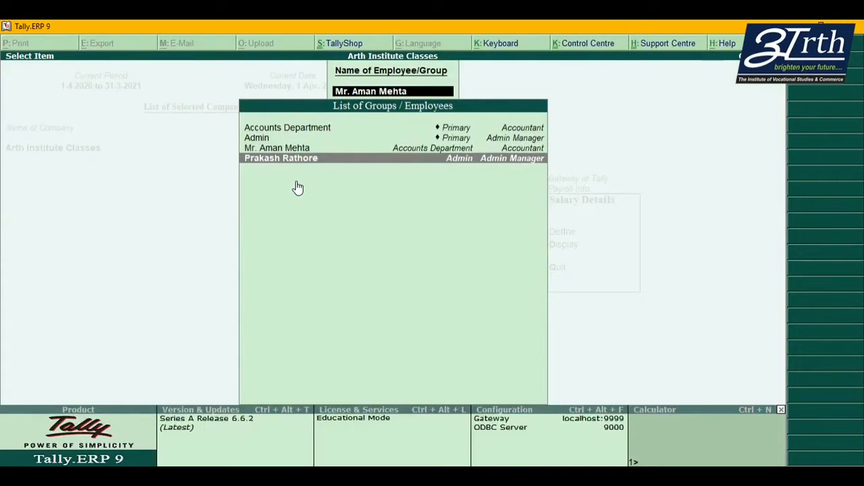
key("Up")
key("Up")
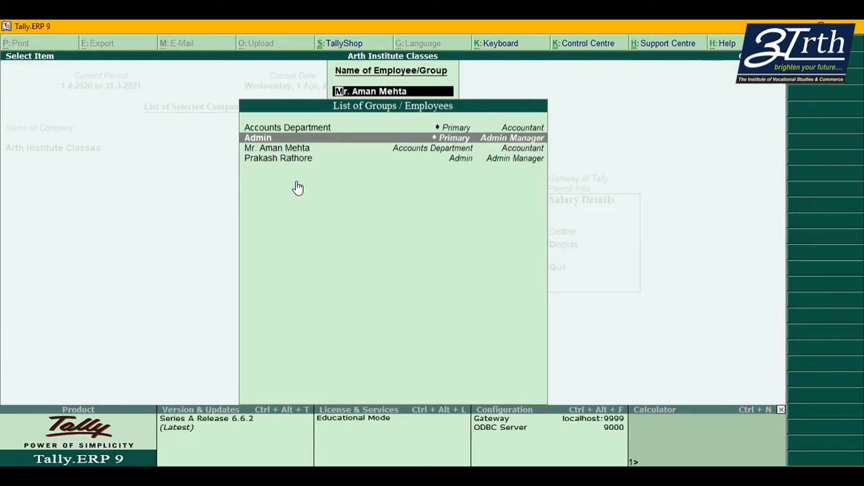
key("Down")
key("Down")
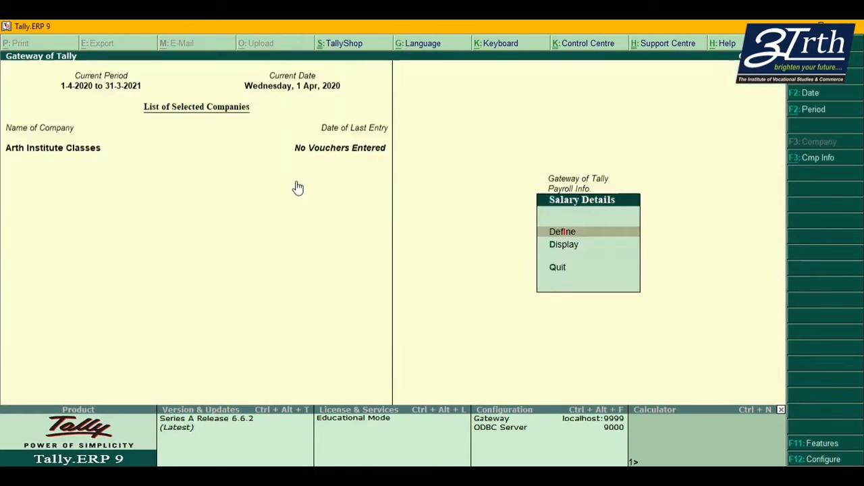
key("Escape")
Display the salary details of the Accounts Department group to review its pay heads and rates
key("Down")
key("Return")
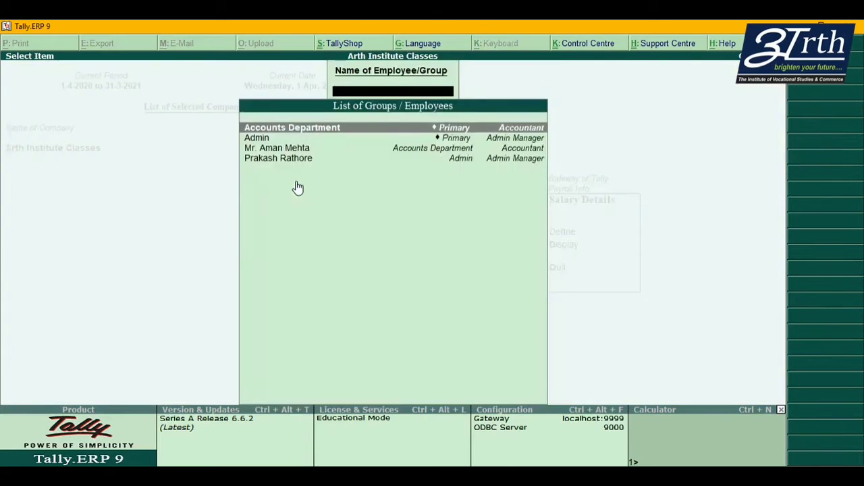
key("Return")
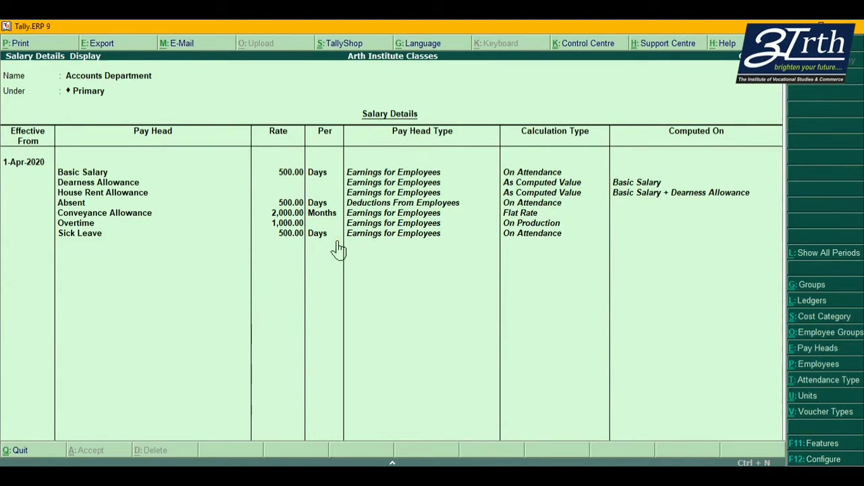
key("Escape")
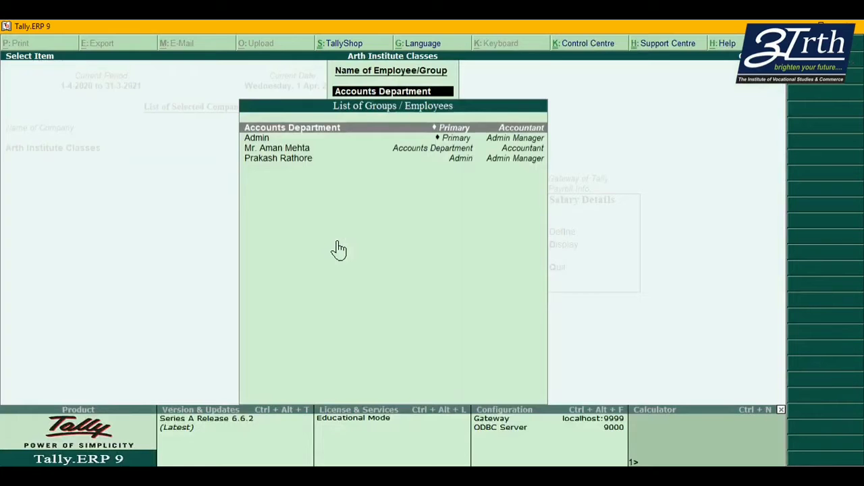
Display the salary details of the Accounts Department employee to review the copied pay heads and rates
key("Down")
key("Down")
key("Return")
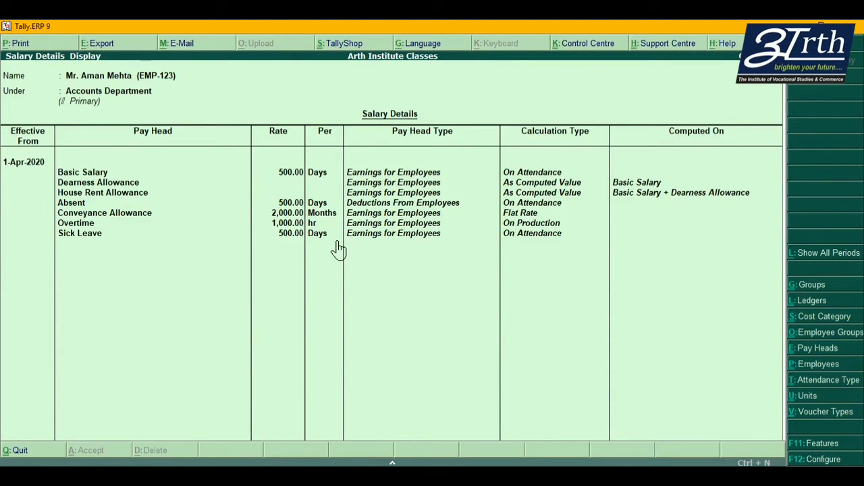
key("Escape")
key("Escape")
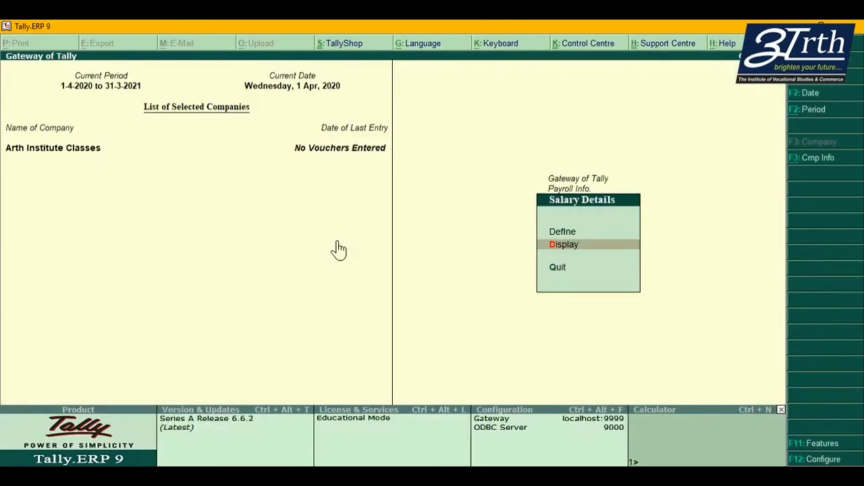
Go to the payroll vouchers and start a new attendance voucher
key("Escape")
key("Escape")
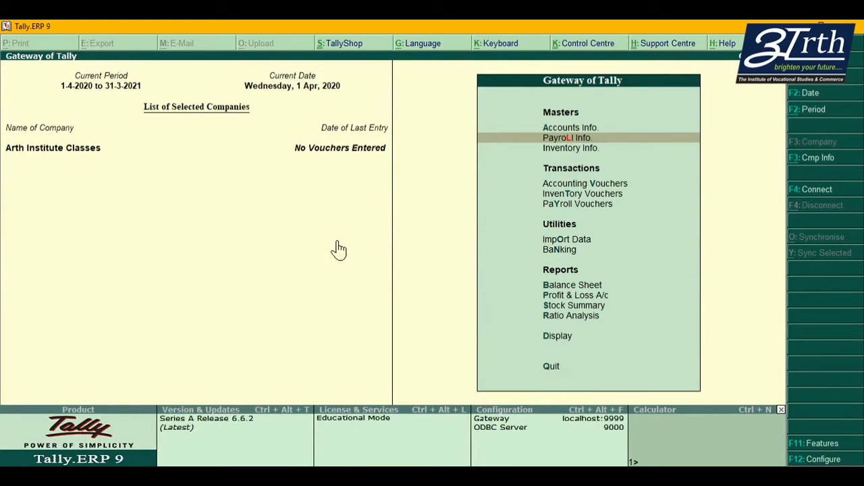
key("Down")
key("Down")
key("Down")
key("Down")
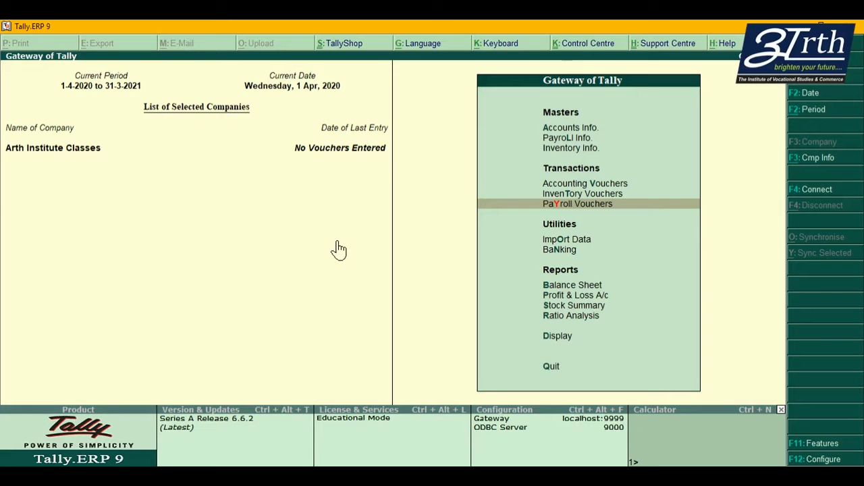
key("Return")
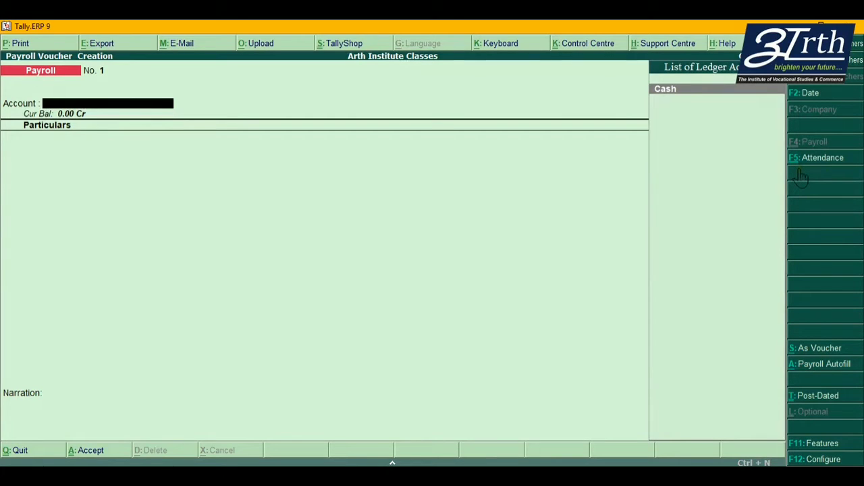
key("F5")
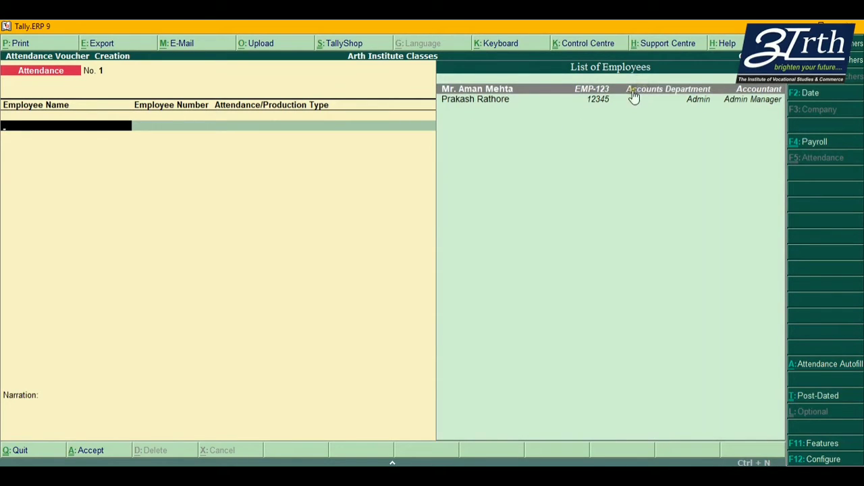
Record 26 days of Present attendance for the Accounts Department employee
left_click(610, 91)
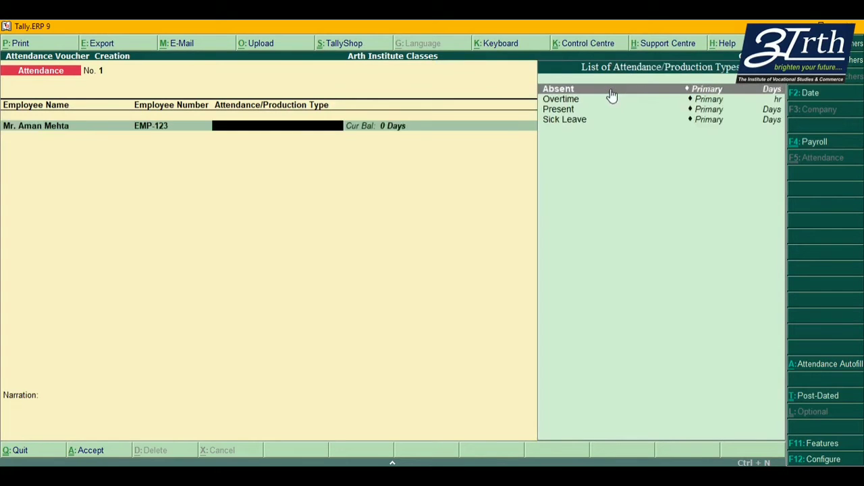
left_click(583, 112)
left_click(582, 112)
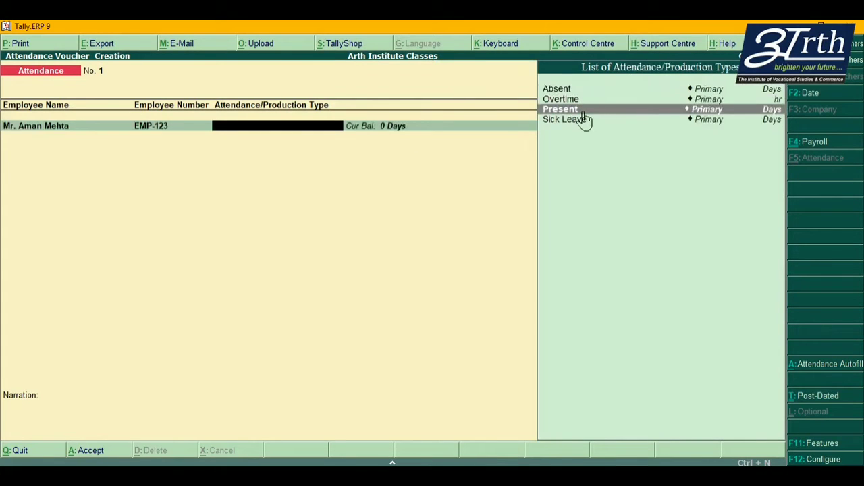
left_click(582, 112)
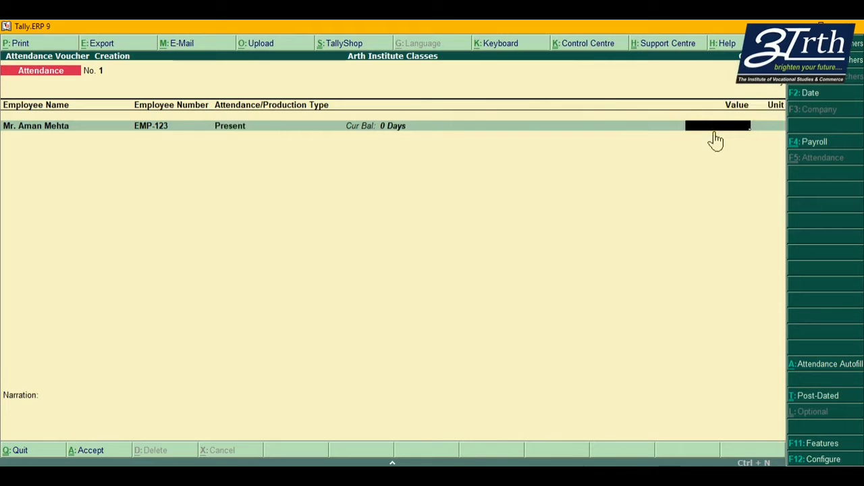
type("26")
key("Return")
Add an Overtime entry of 2 hr for the same Accounts Department employee
key("Down")
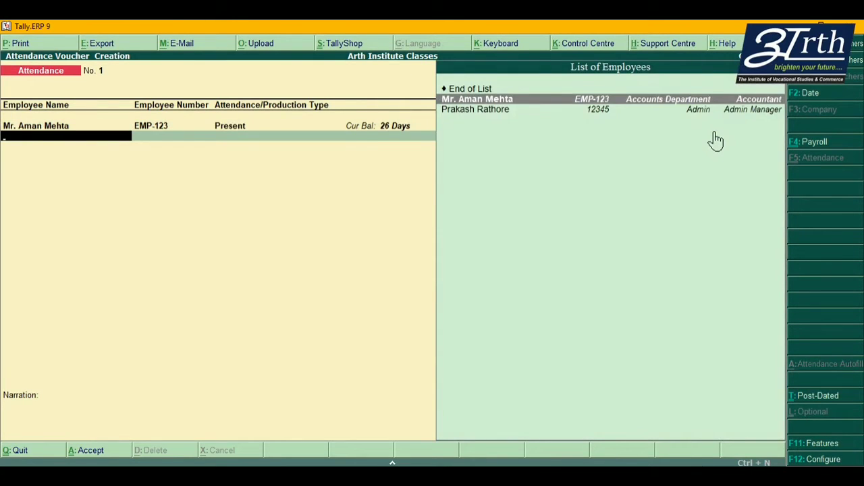
key("Return")
key("Down")
key("Return")
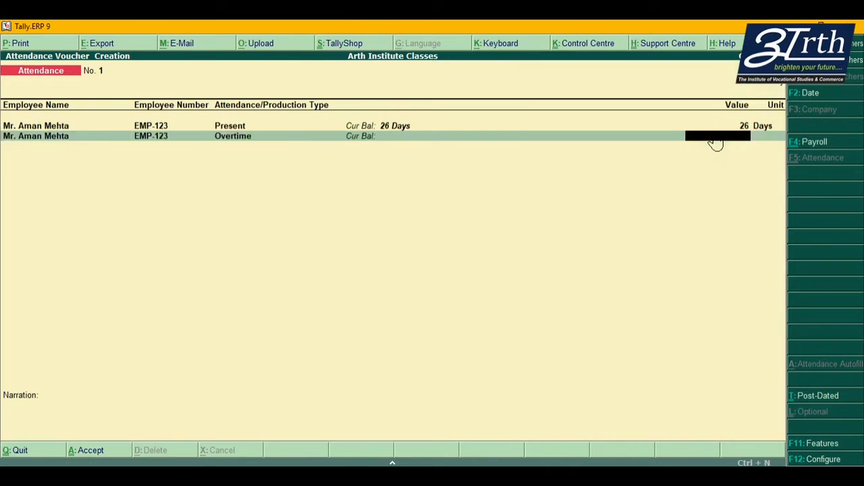
type("2")
key("Return")
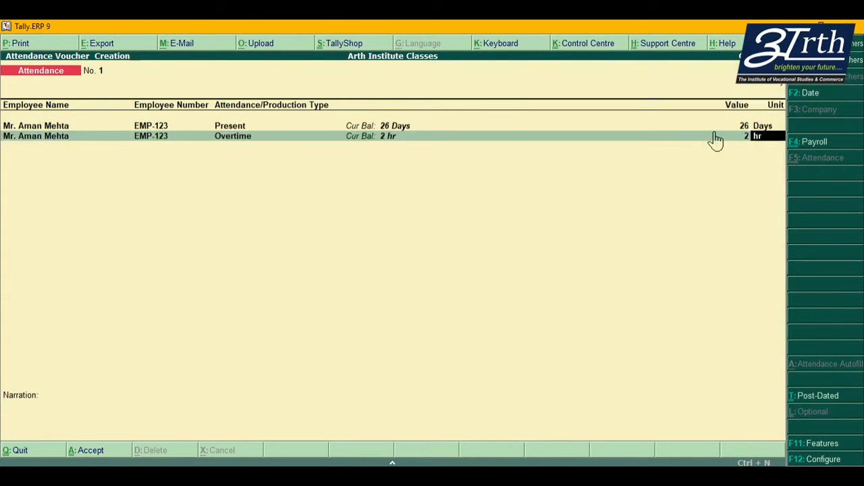
key("Return")
Add an Absent entry of 2 days for the same Accounts Department employee
key("Down")
key("Return")
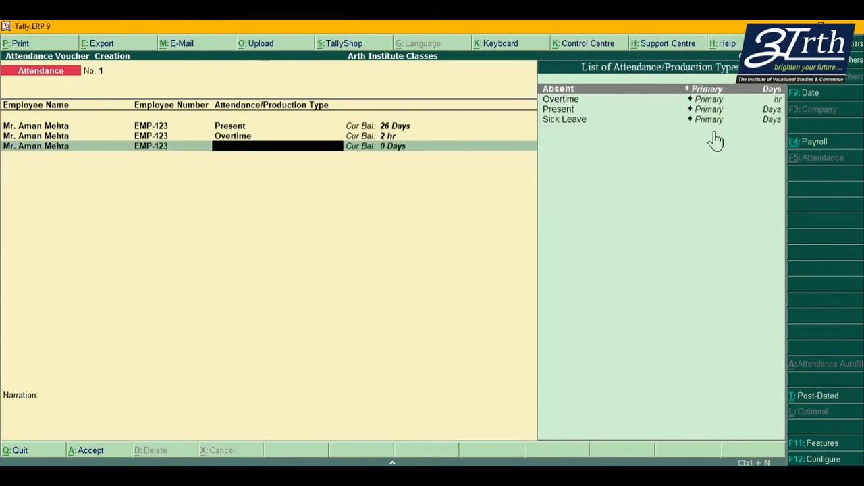
key("Down")
key("Down")
key("Up")
key("Up")
key("Return")
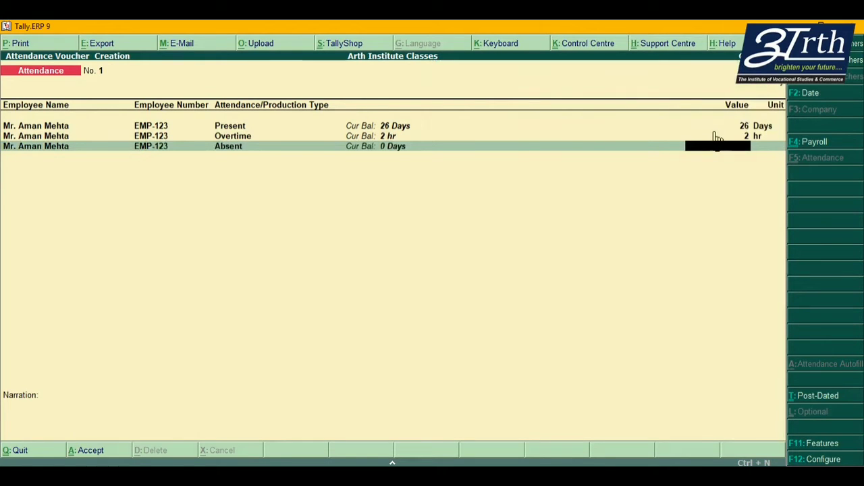
type("2")
key("Return")
key("Return")
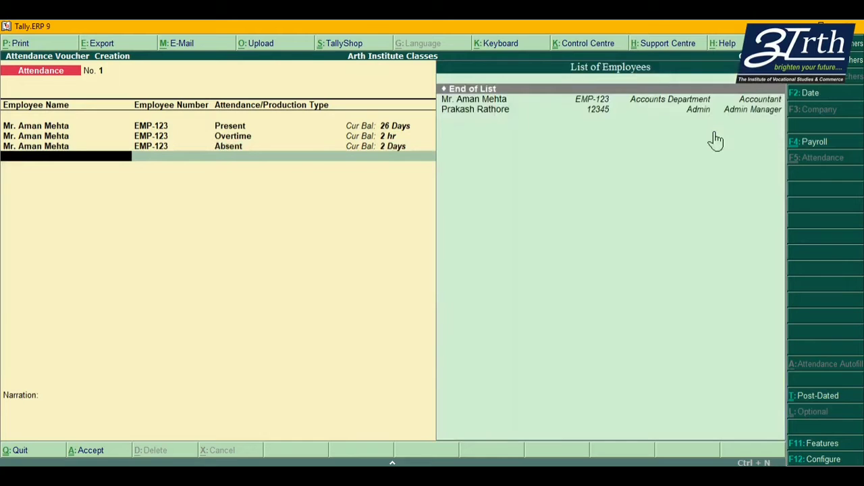
Add a Sick Leave entry of 2 days for the same employee and save the attendance voucher without a narration
key("Down")
key("Return")
key("Down")
key("Down")
key("Down")
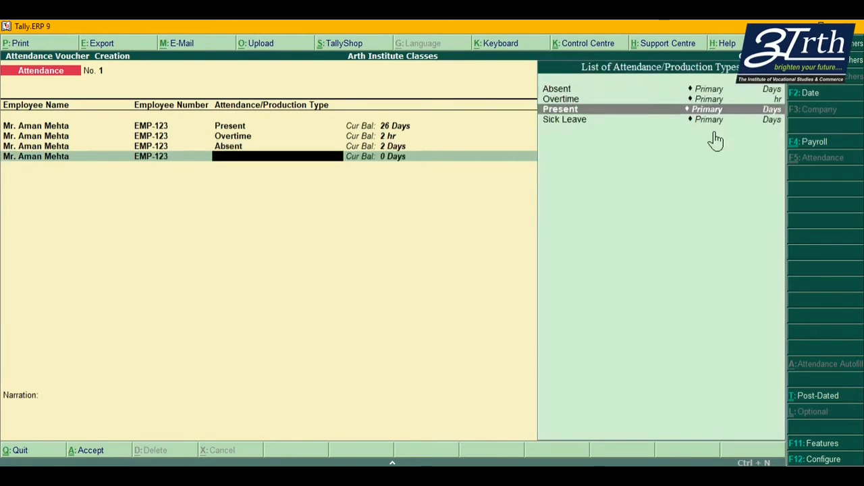
key("Return")
type("2")
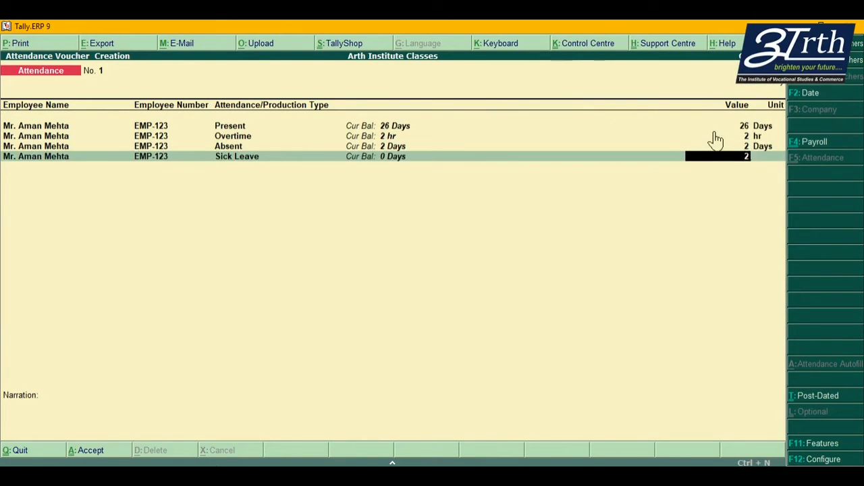
key("Return")
key("Return")
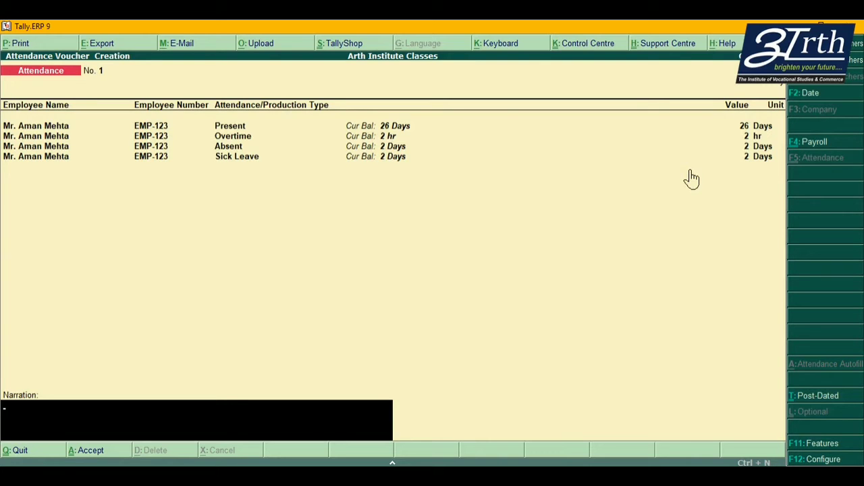
key("Return")
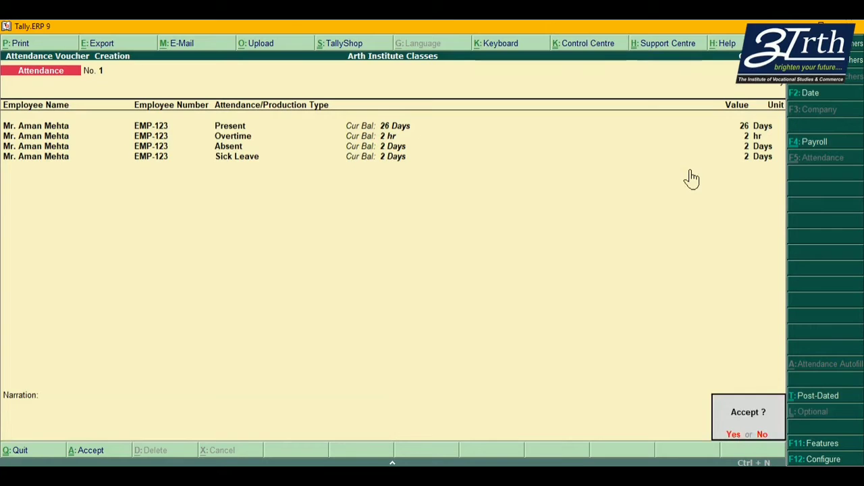
key("y")
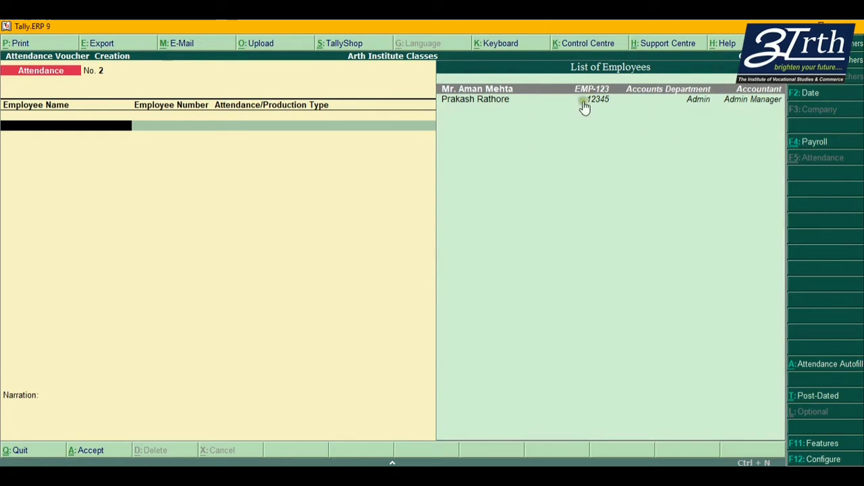
From a new payroll voucher's account field, create a ledger named Sbi Bank A/c under Bank Accounts
left_click(811, 152)
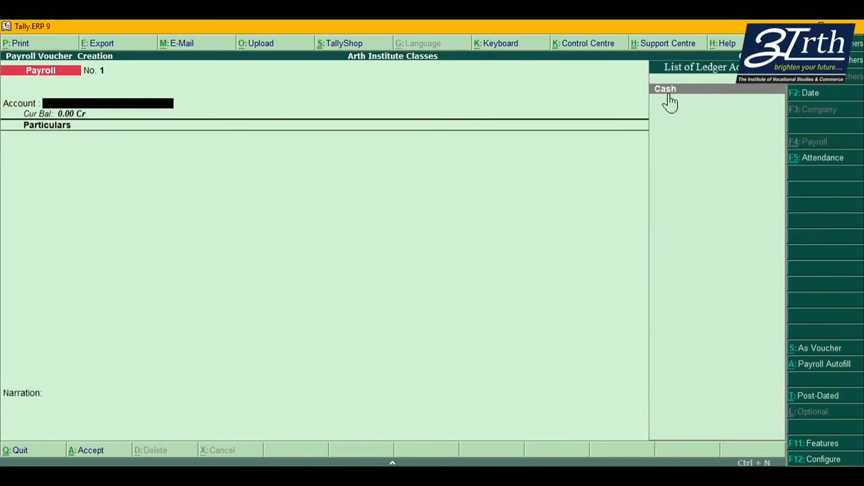
key("alt+c")
type("Sbi Bank A/c")
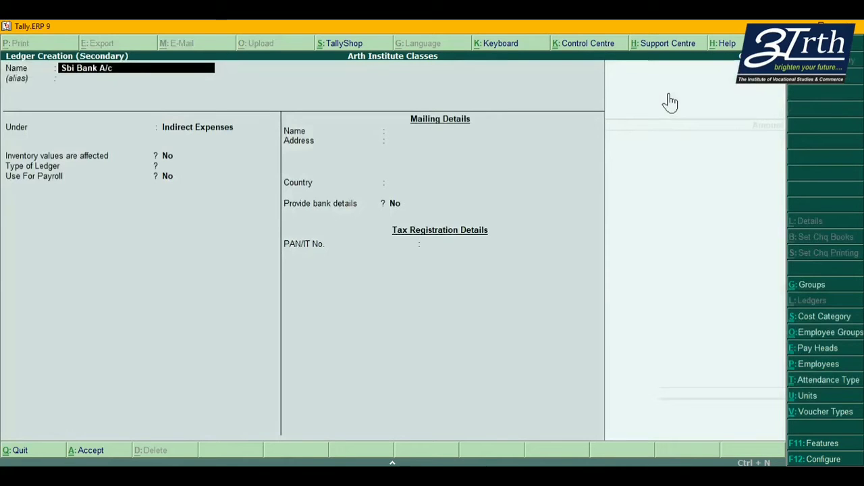
key("Return")
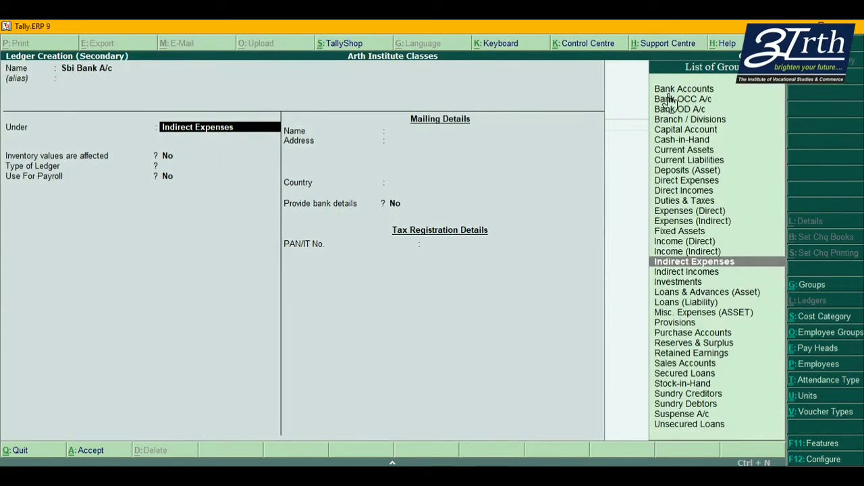
type("BAnk")
key("Return")
Keep the default bank and mailing details of the Sbi Bank A/c ledger and save it
key("Return")
key("Return")
key("Return")
key("Return")
key("Return")
key("Return")
key("Return")
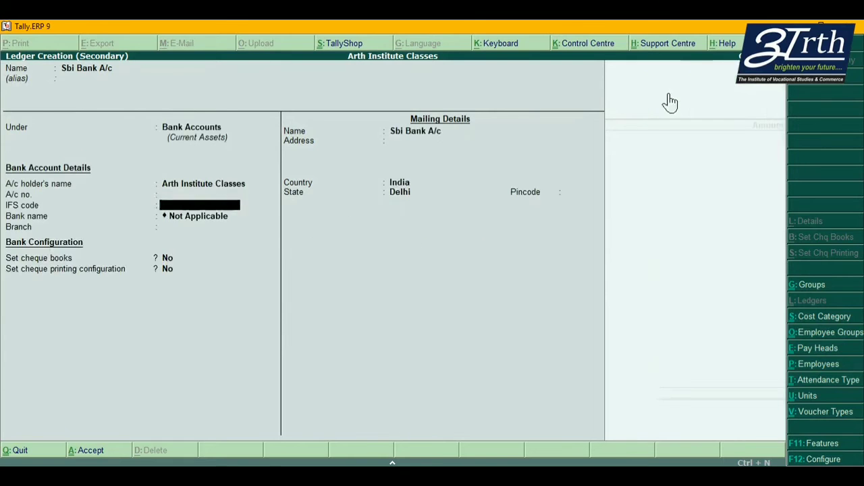
key("Return")
key("Return")
key("Return")
key("Return")
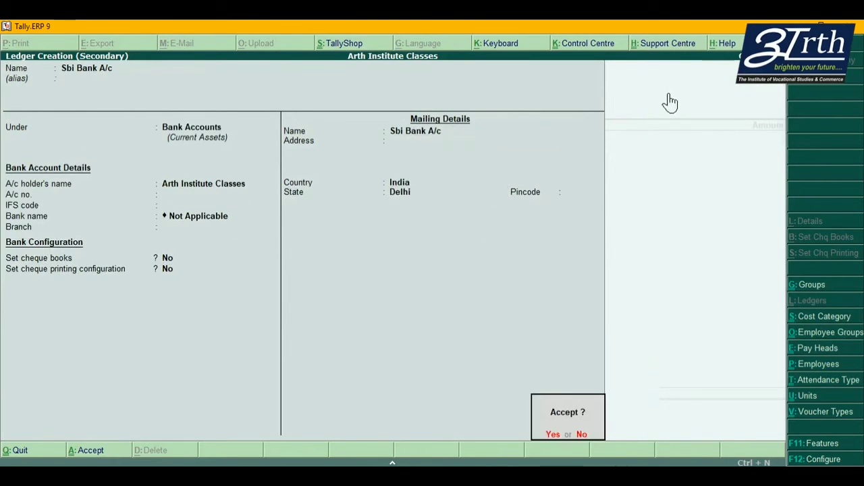
key("Return")
Set the opening balance of the Sbi Bank A/c ledger to 500000 and save the ledger
key("BackSpace")
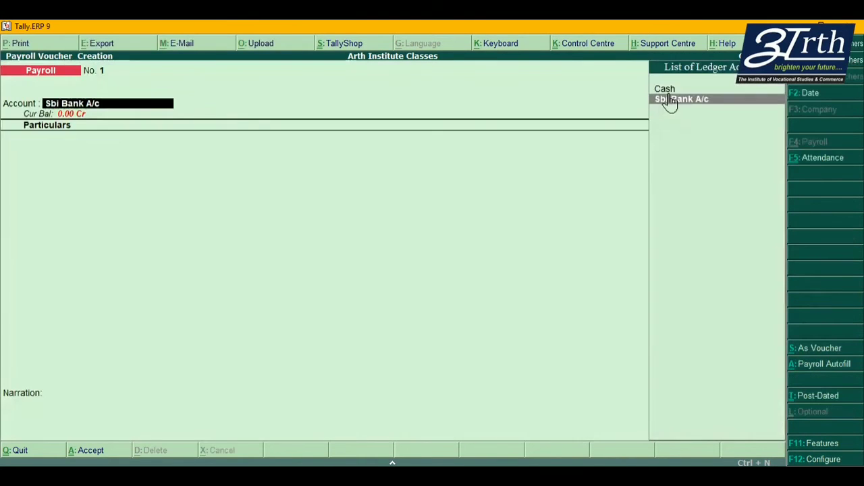
key("ctrl+Return")
key("Return")
key("Return")
key("Return")
key("Return")
key("Return")
key("Return")
key("Return")
key("Return")
key("Return")
key("Return")
key("Return")
key("Return")
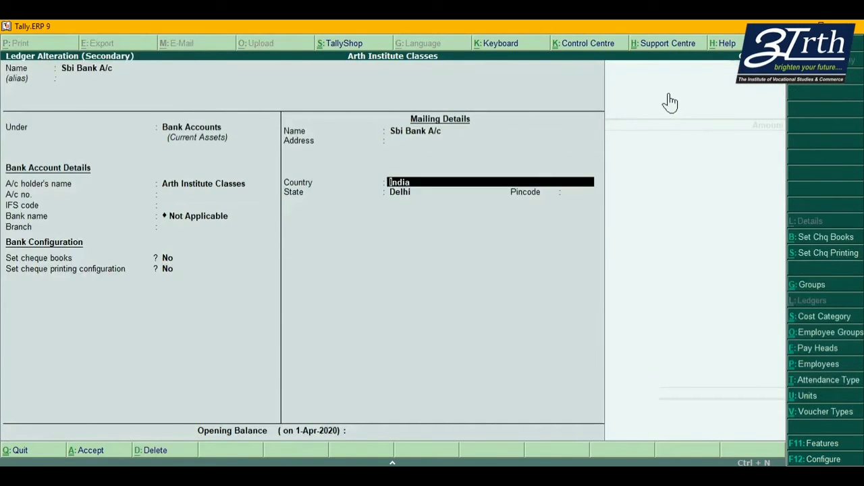
type("500")
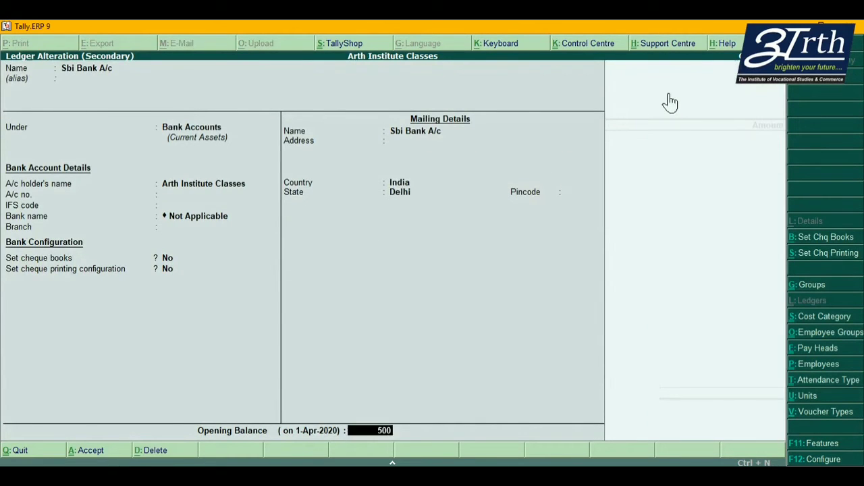
type("0000")
key("Return")
key("Return")
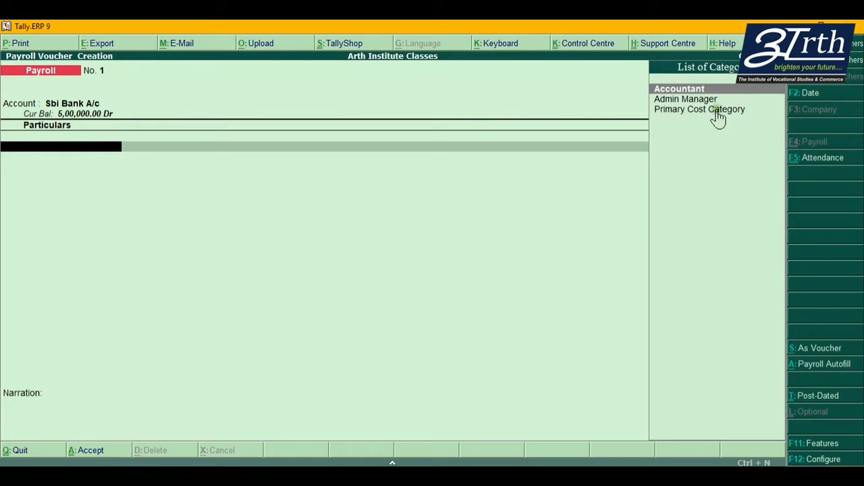
left_click(690, 92)
left_click(691, 94)
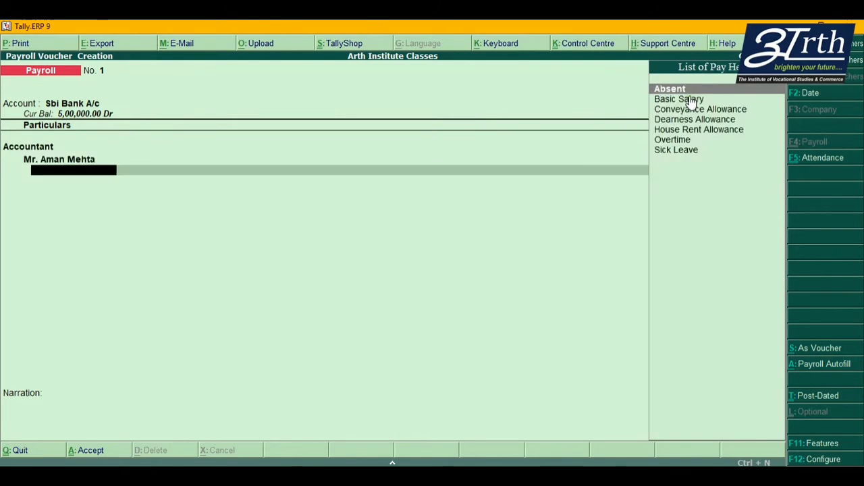
key("Down")
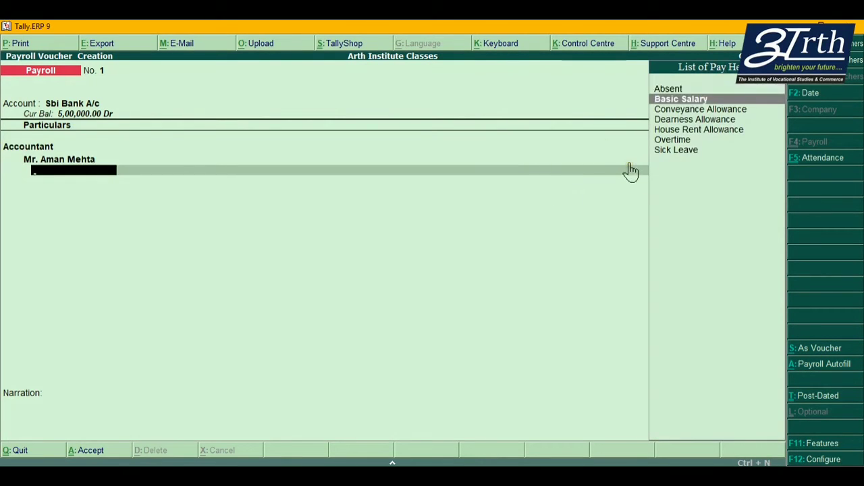
key("Return")
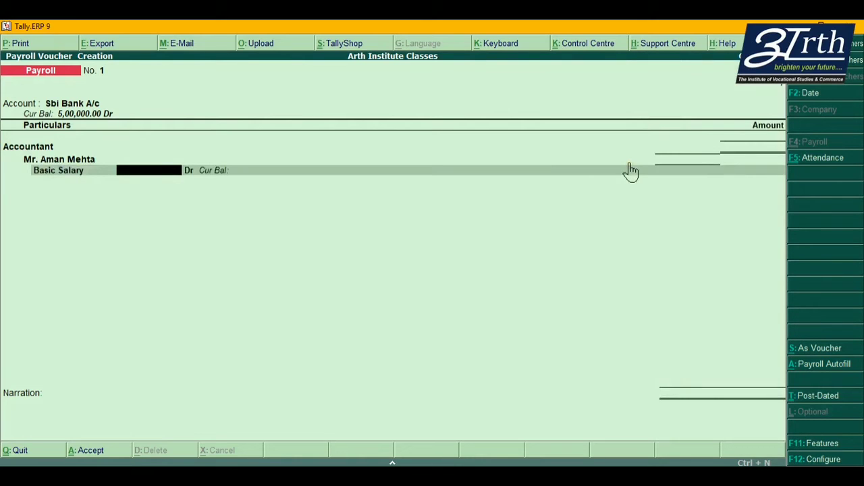
key("Escape")
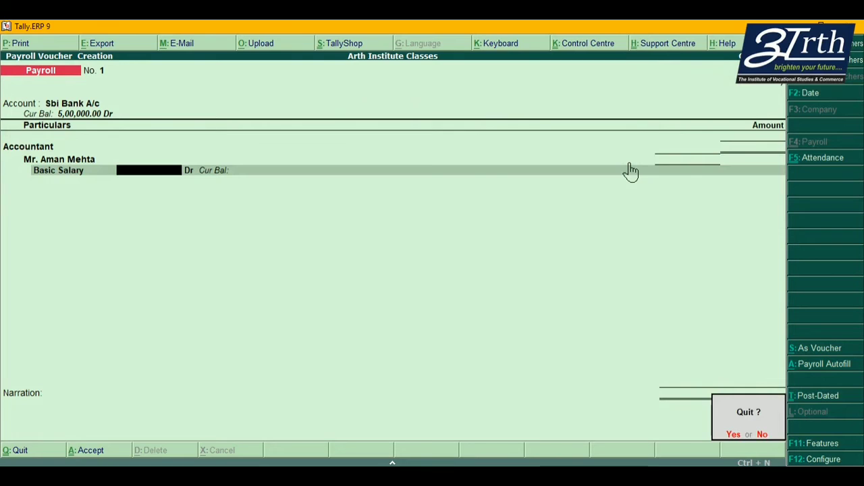
key("y")
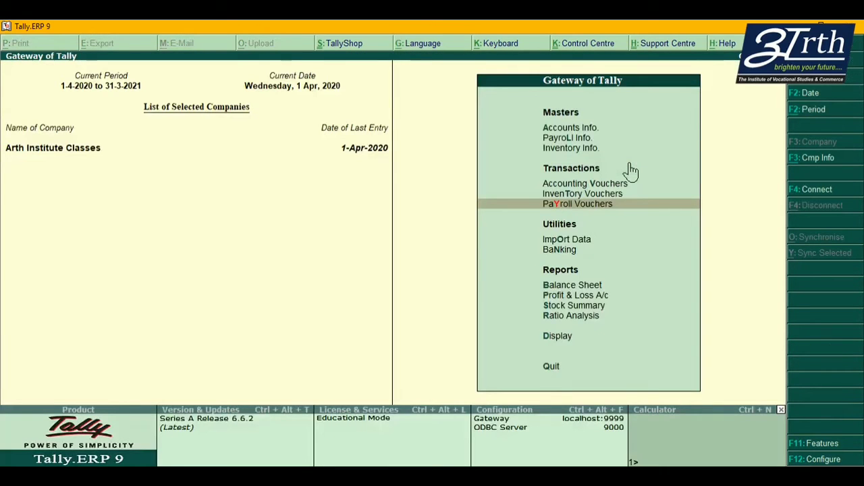
Start Payroll Autofill in a new payroll voucher, processing Salary for the period 1-4-2020 to 1-4-2020
key("Return")
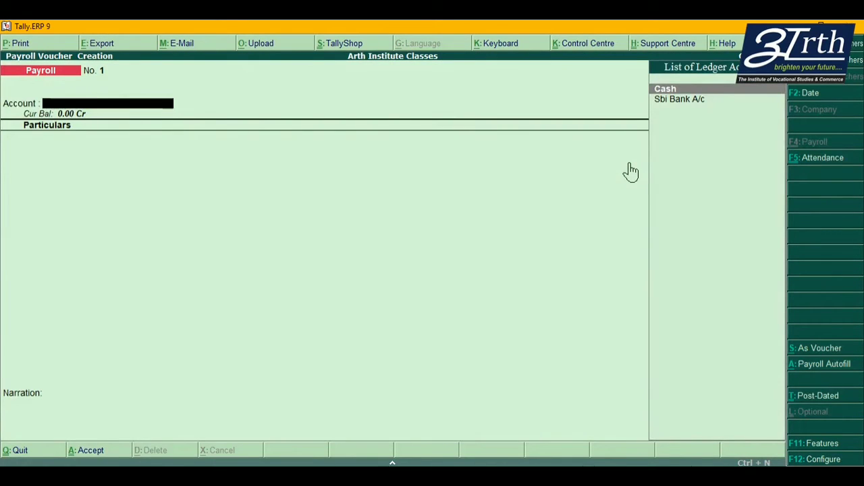
key("F5")
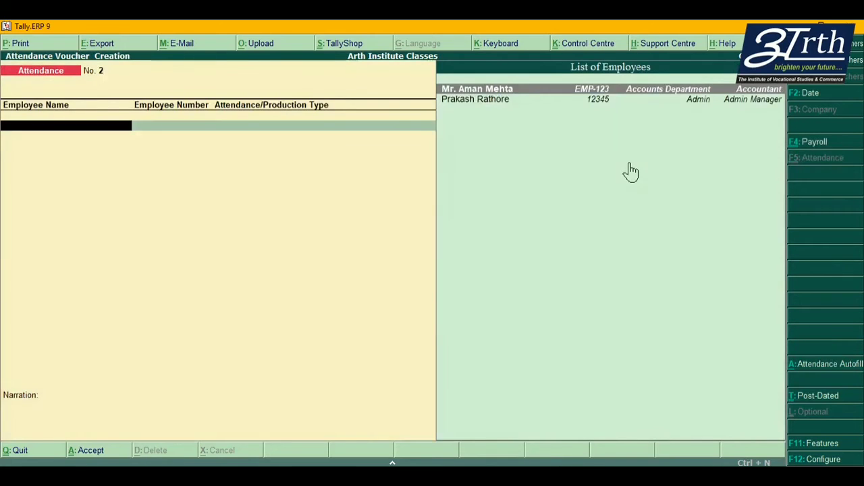
key("F4")
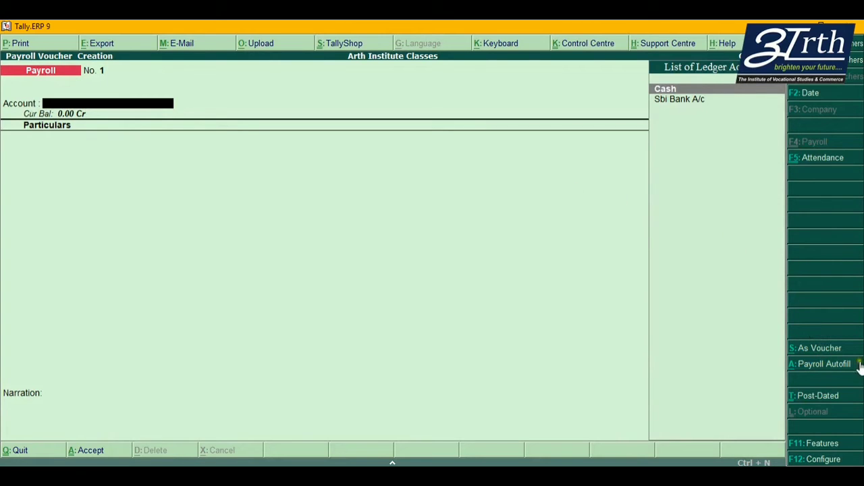
left_click(799, 370)
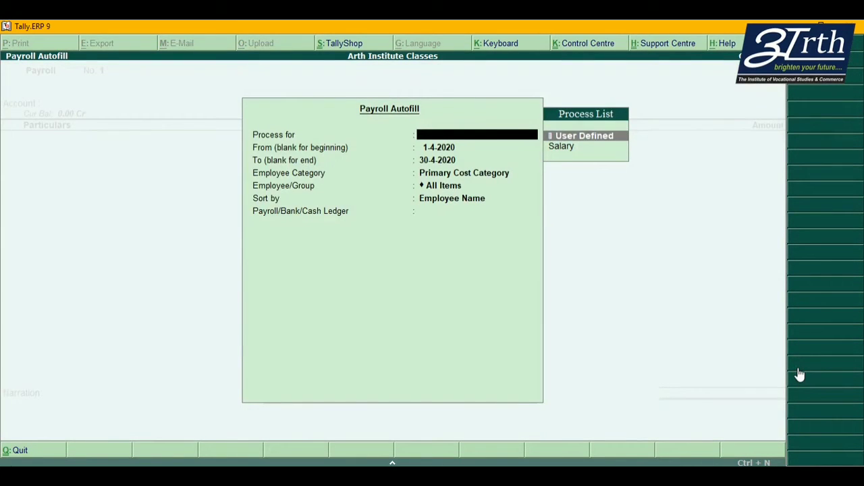
key("Down")
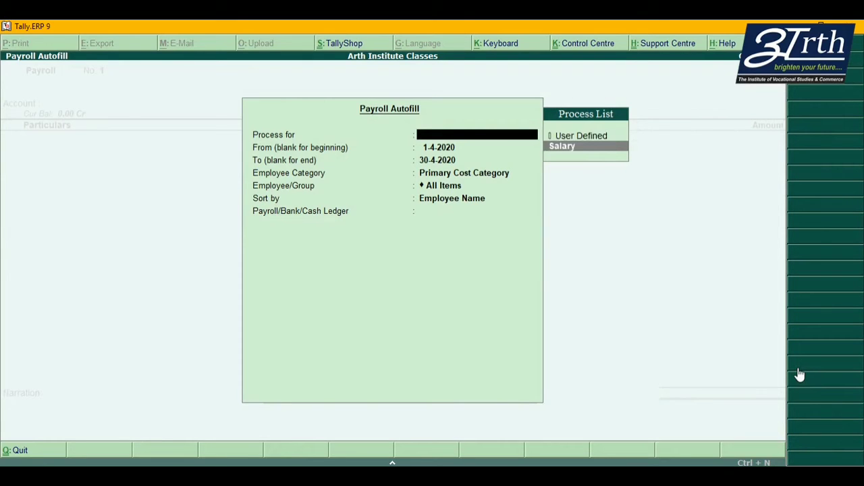
left_click(585, 147)
key("Return")
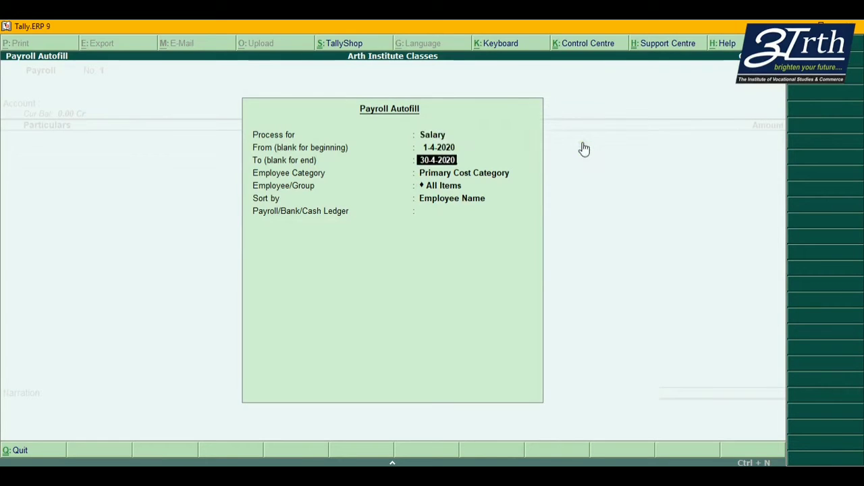
type("1-4-2020")
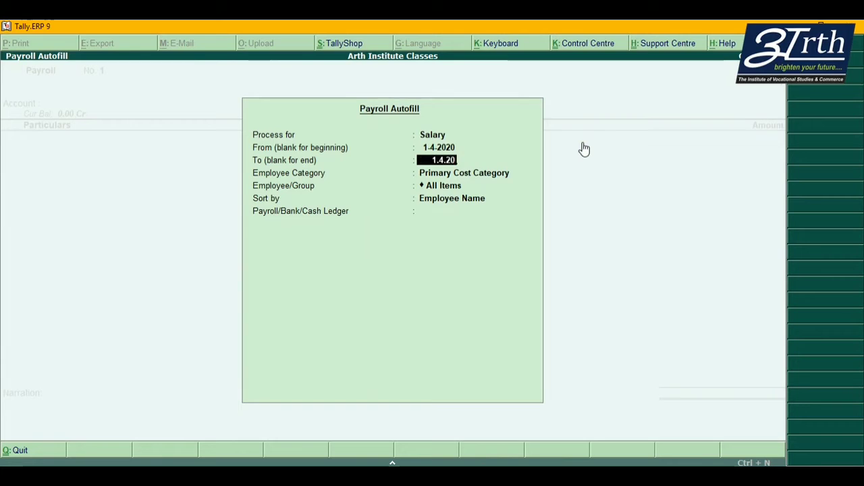
key("Return")
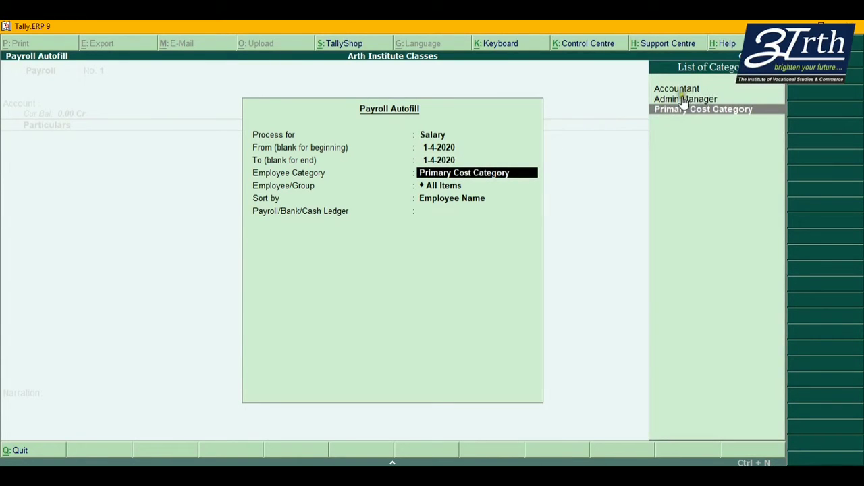
Set the autofill's employee category to Accountant and choose the individual employee instead of All Items or the Accounts Department group
key("Up")
key("Up")
key("Return")
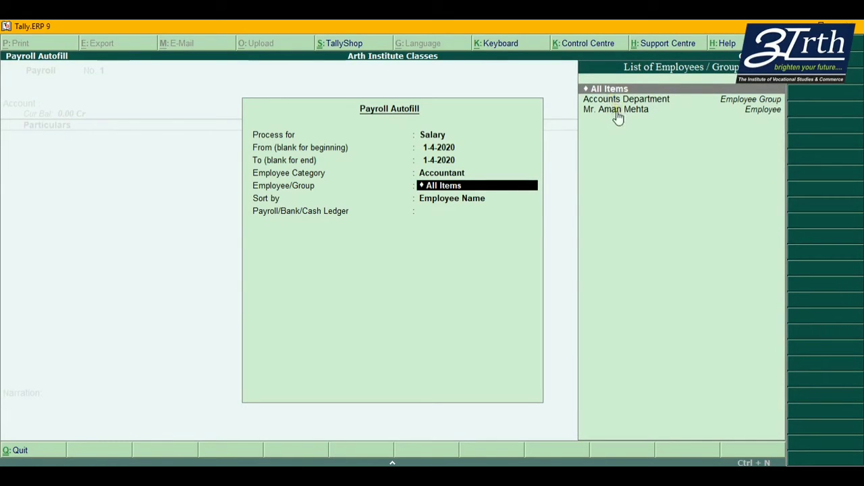
key("Down")
key("Down")
key("Up")
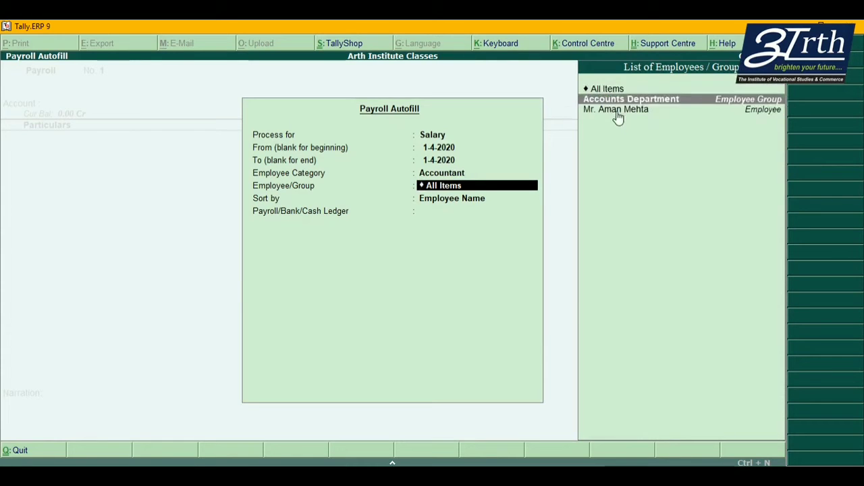
key("Up")
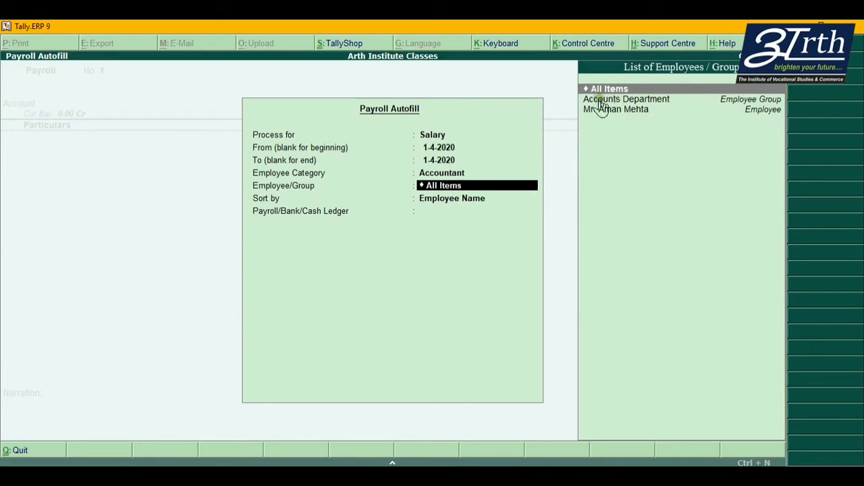
key("Down")
key("Down")
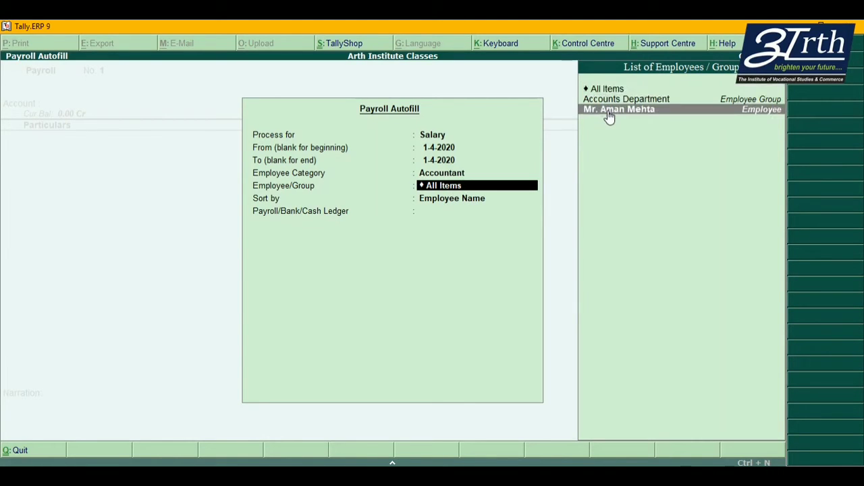
key("Return")
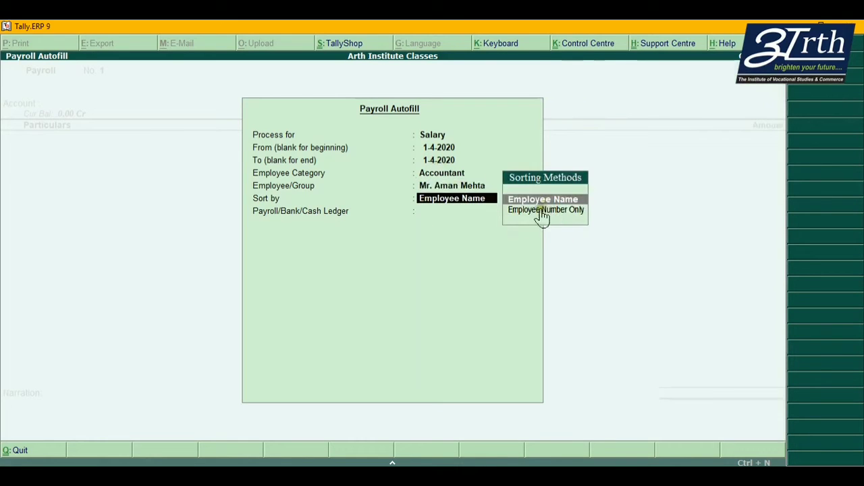
Keep sorting by Employee Name and fill the payroll voucher using Sbi Bank A/c as the payment ledger
key("Return")
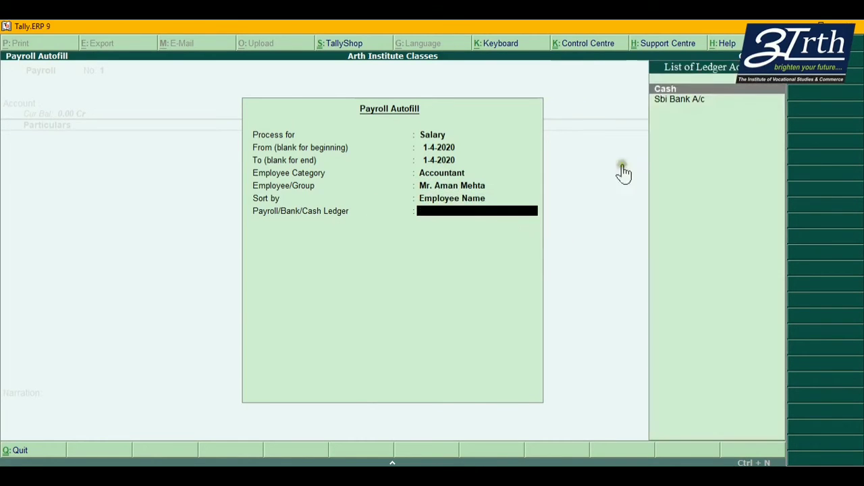
key("Down")
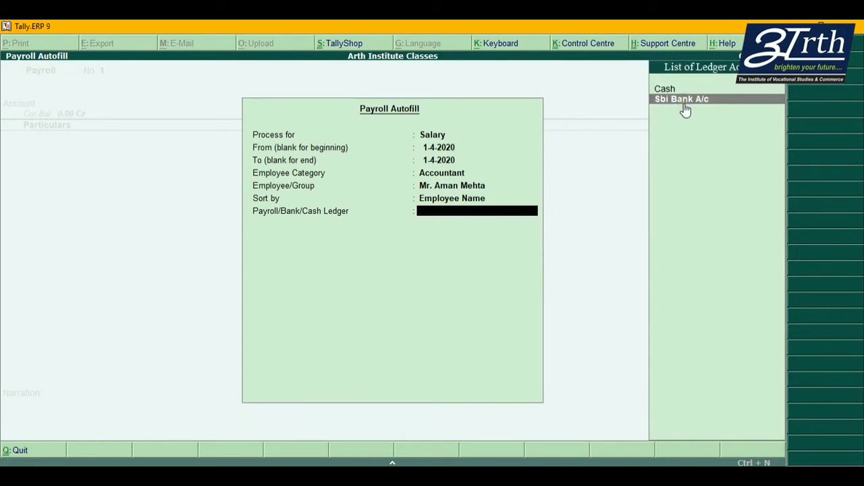
key("Return")
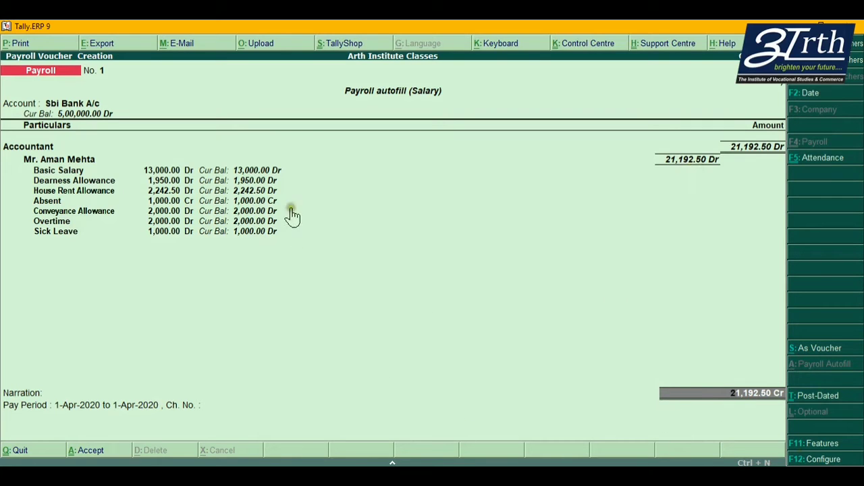
Allocate the full salary amount to a cheque, enter its instrument number and keep the instrument date 1-Apr-2020
key("Return")
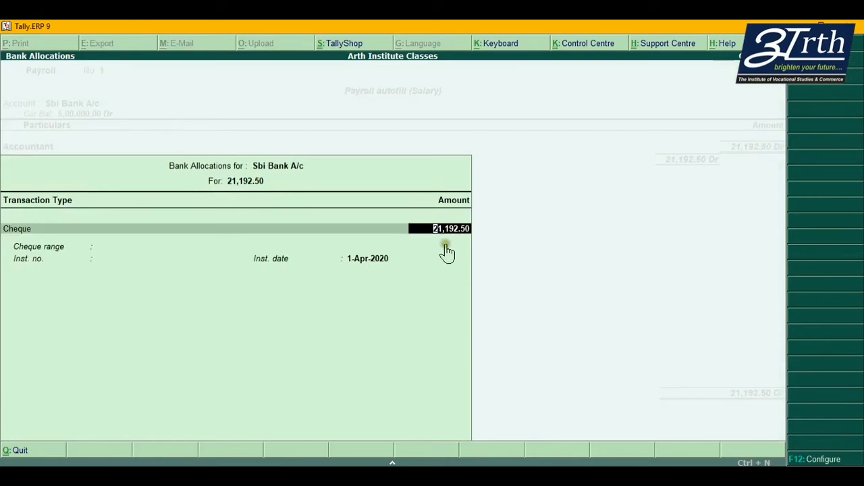
key("Return")
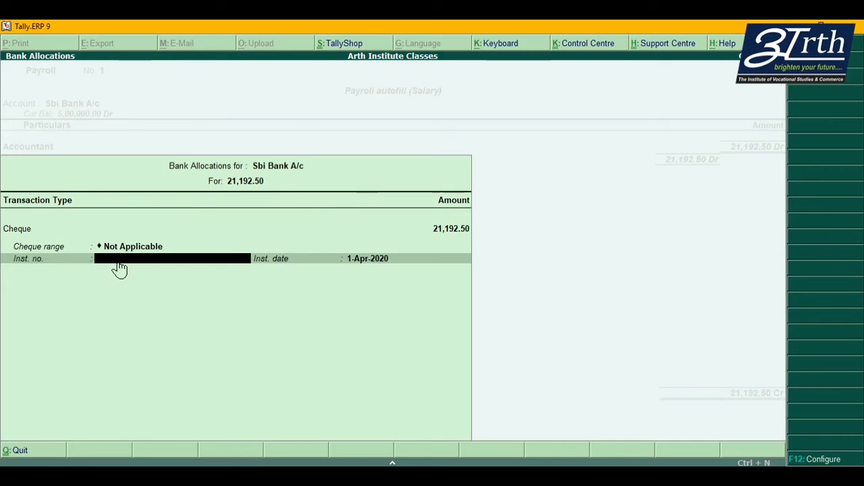
type("1245645")
key("Return")
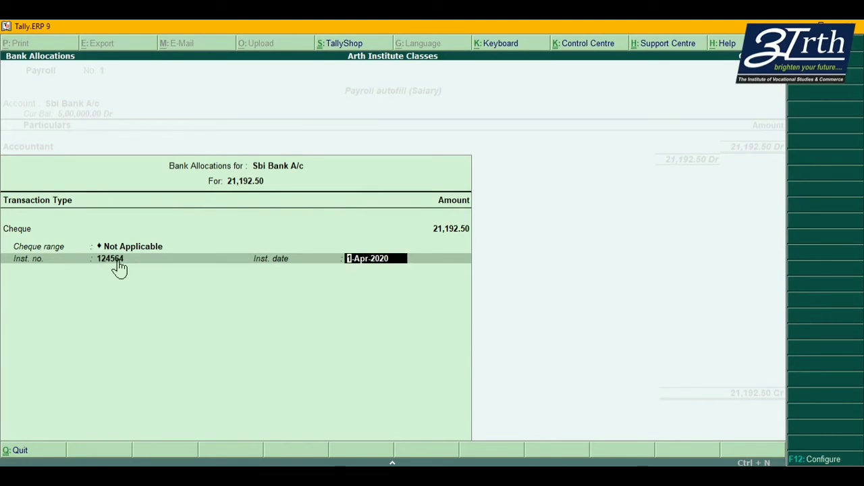
key("BackSpace")
type("123456")
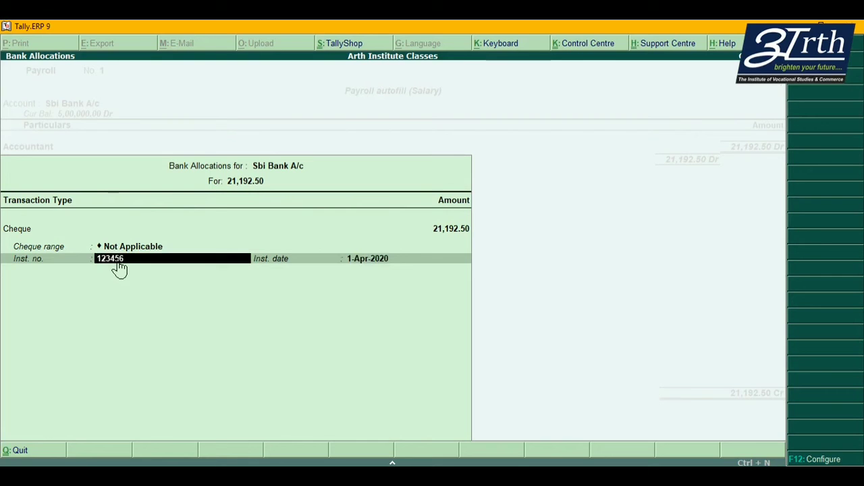
key("Return")
key("Return")
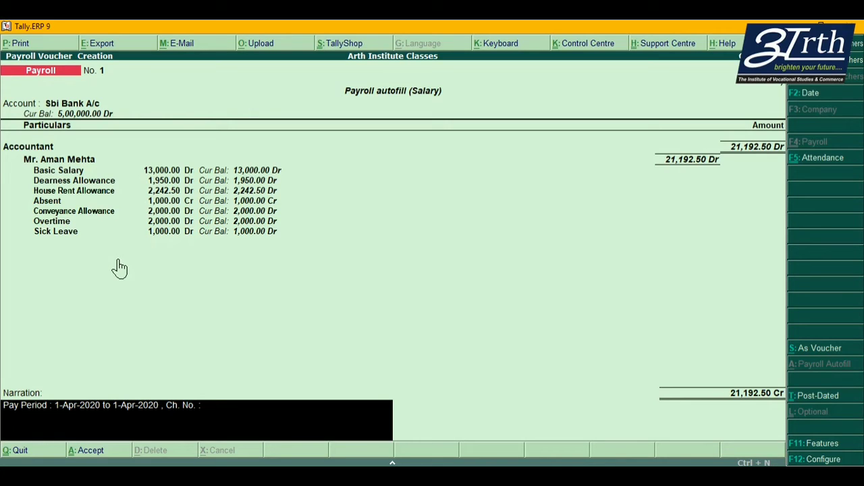
Save the payroll voucher with its default narration and return to the Gateway of Tally
key("Return")
key("y")
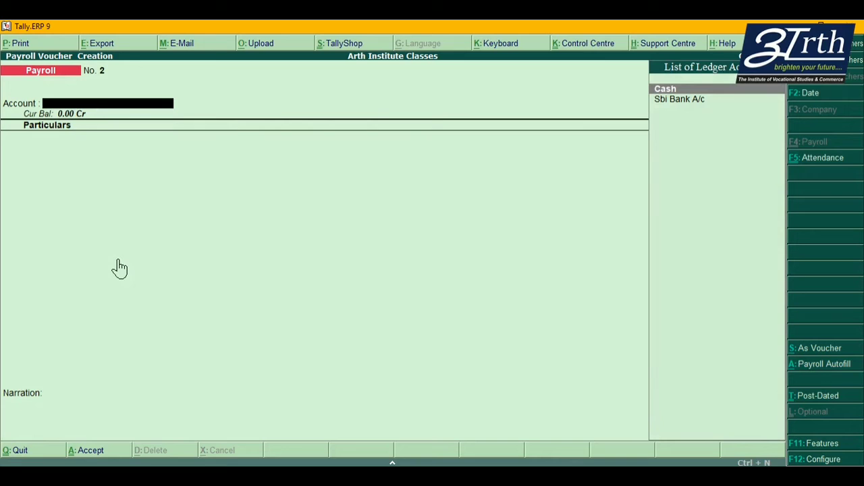
key("Escape")
key("y")
key("Escape")
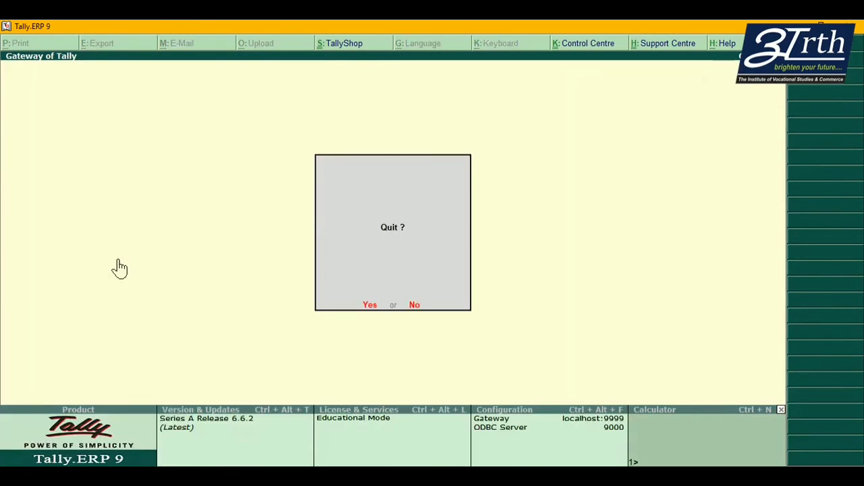
key("n")
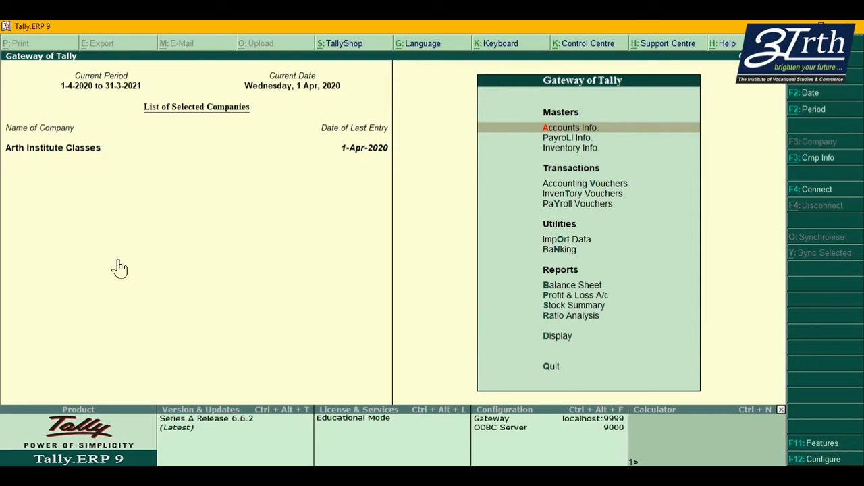
Open the Statements of Payroll among the payroll display reports
key("d")
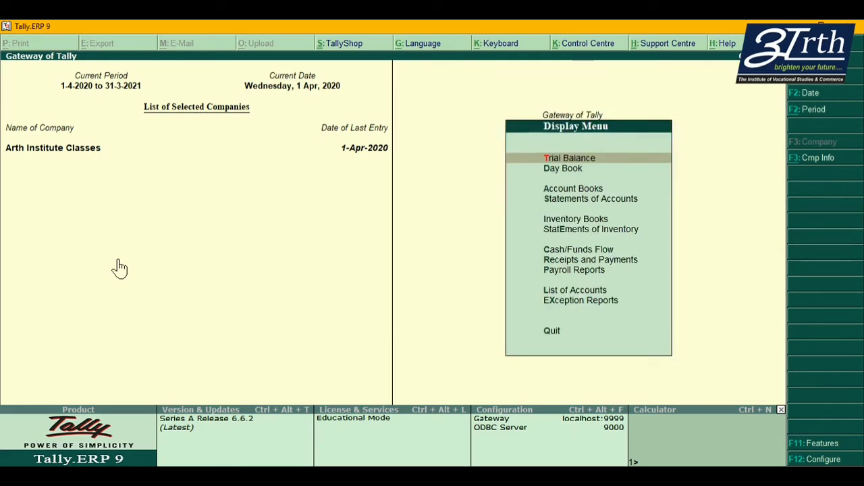
key("Down")
key("Down")
key("Down")
key("Down")
key("Down")
key("Down")
key("Down")
key("Down")
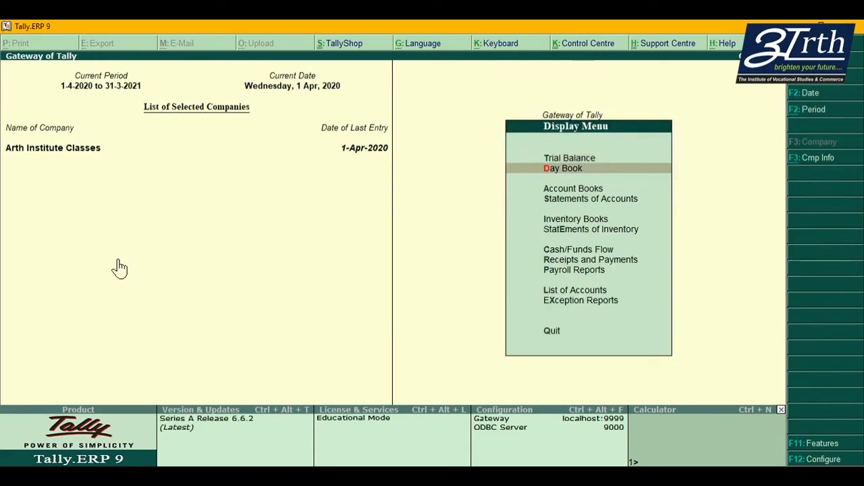
key("Return")
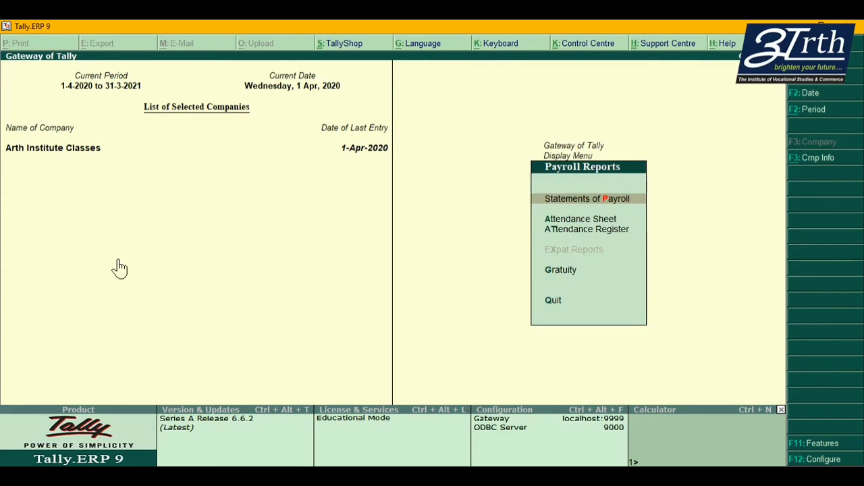
key("Return")
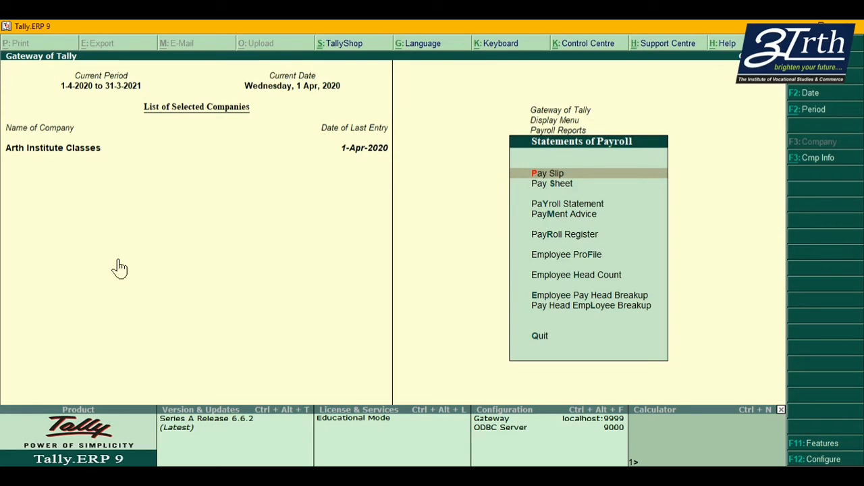
Look through the available payroll statements, including the pay sheet, payroll register and employee profile, and return to Pay Slip
key("Down")
key("Down")
key("Down")
key("Down")
key("Down")
key("Down")
key("Up")
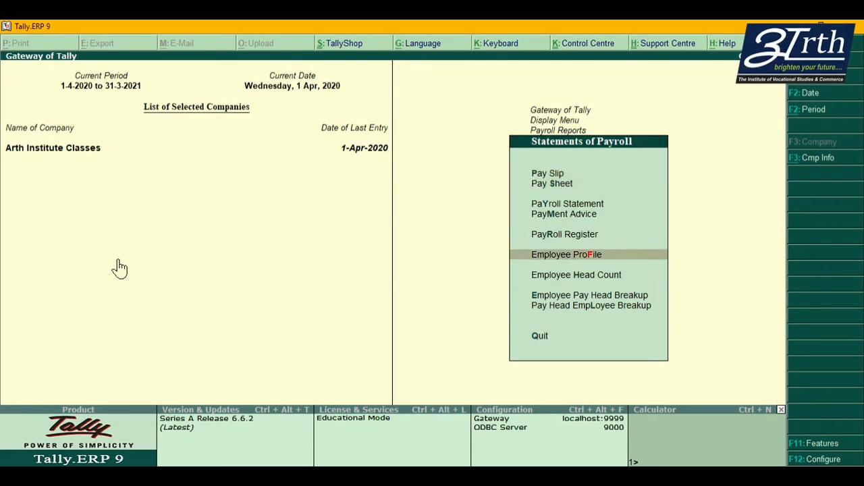
key("Up")
key("Up")
key("Up")
key("Up")
key("Up")
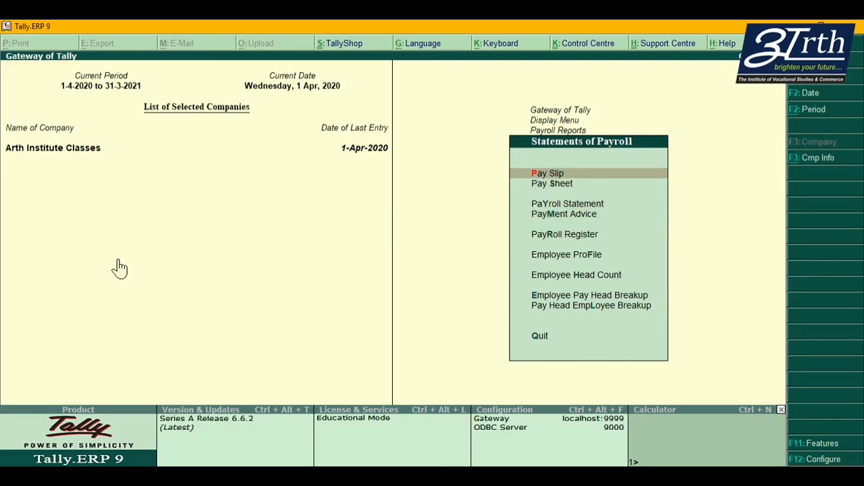
Display the single pay slip of the accountant in the Accounts Department
key("Return")
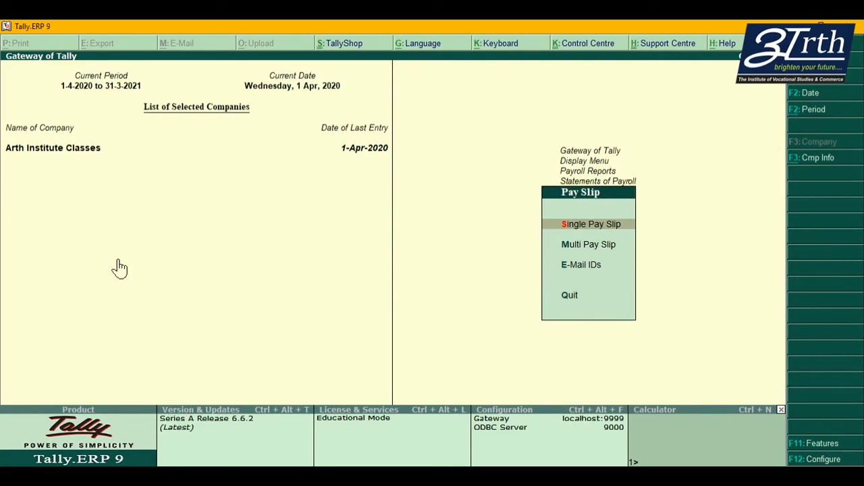
key("Return")
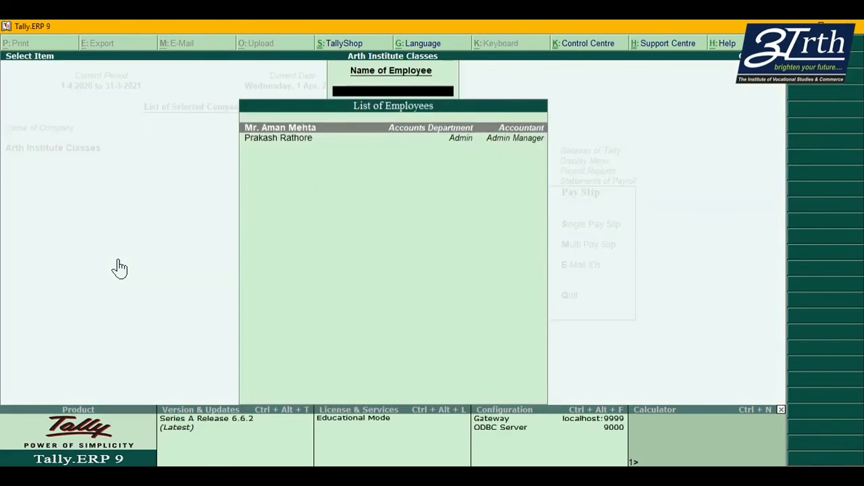
key("Down")
key("Up")
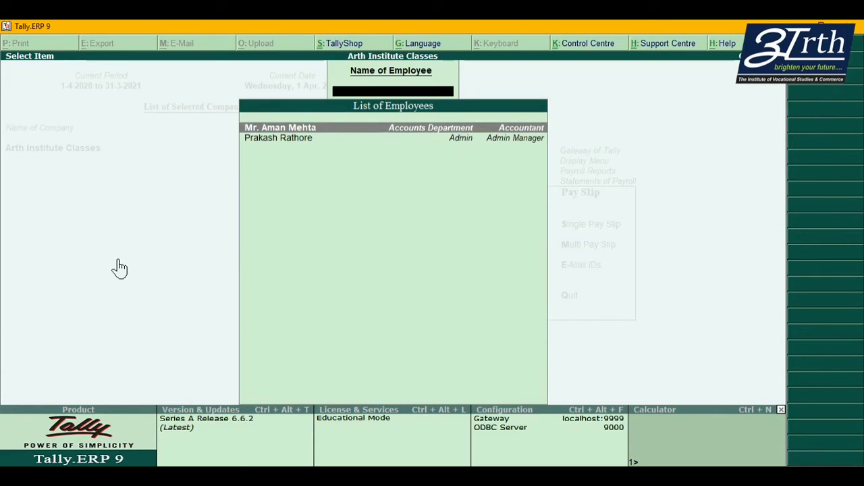
key("Return")
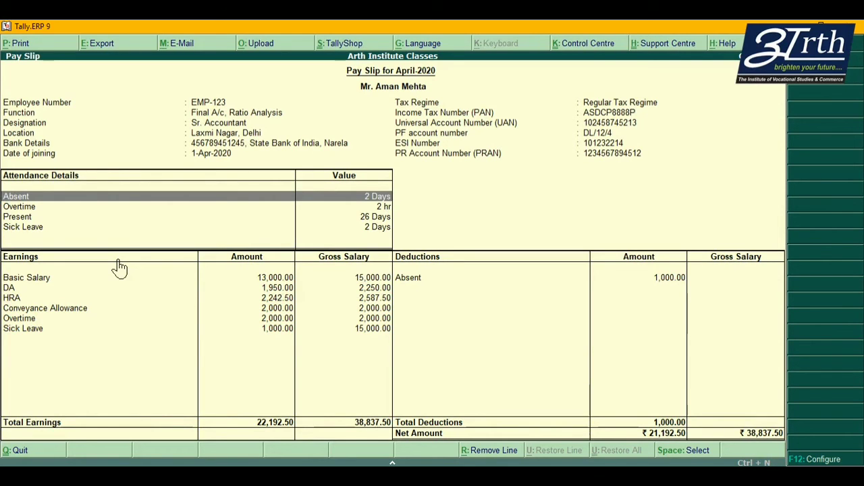
Review the pay slip's print settings and its export settings, leaving both without printing or exporting
key("alt+p")
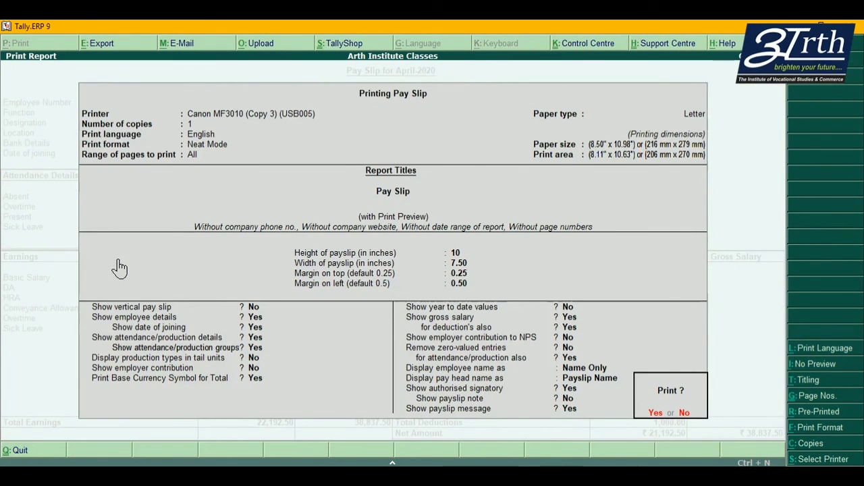
key("Escape")
key("Escape")
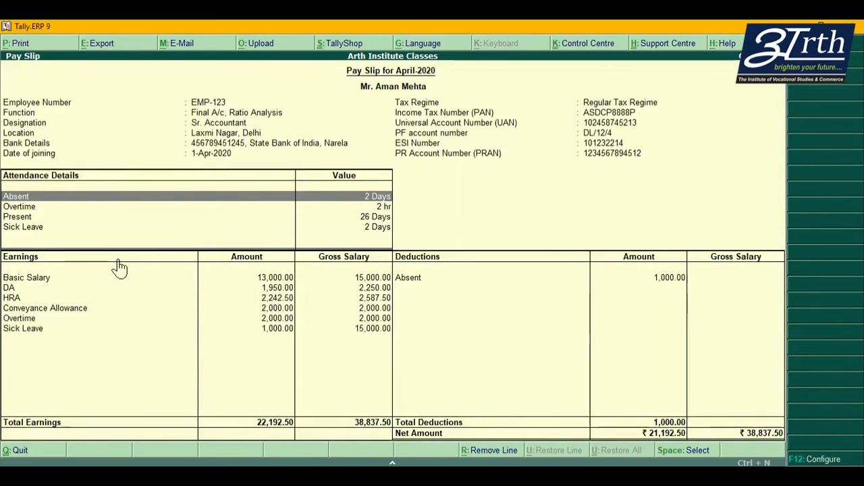
key("alt+e")
key("BackSpace")
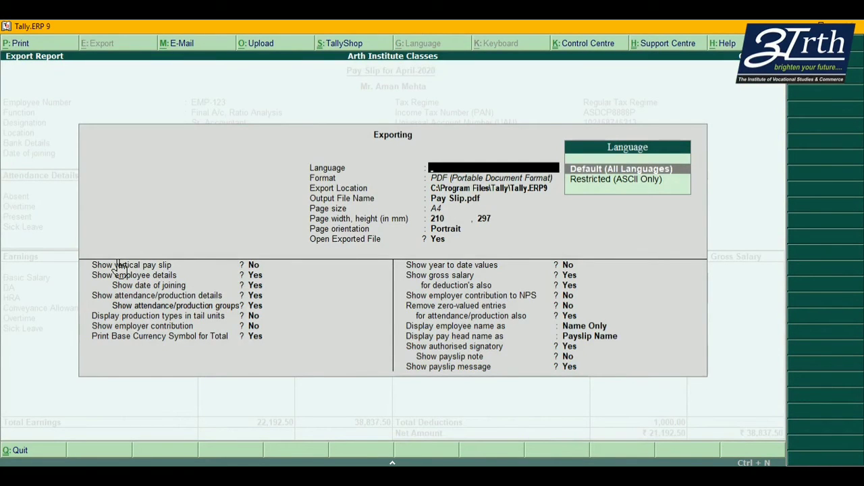
key("Escape")
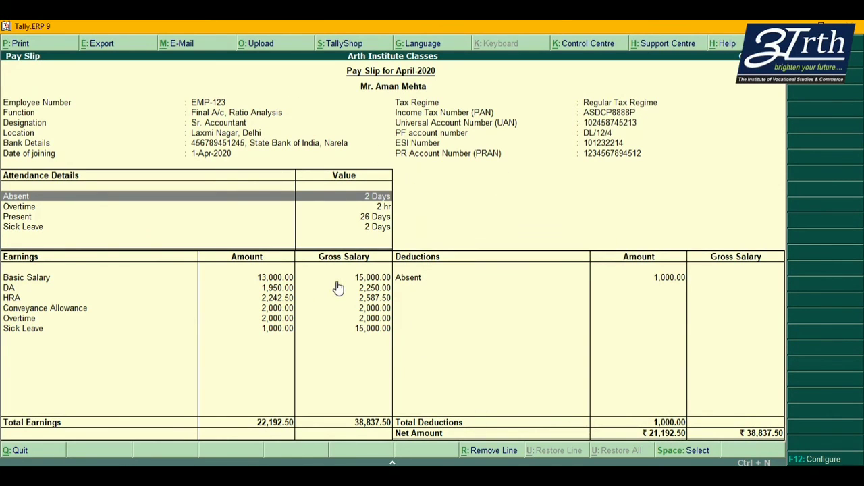
Close the pay slip and leave the payroll reports to return to the Gateway of Tally
key("Escape")
key("Escape")
key("Escape")
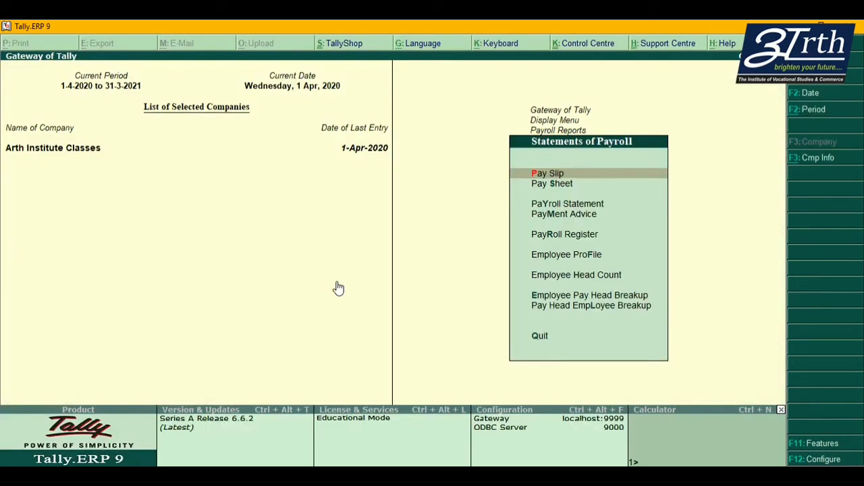
key("Escape")
key("Escape")
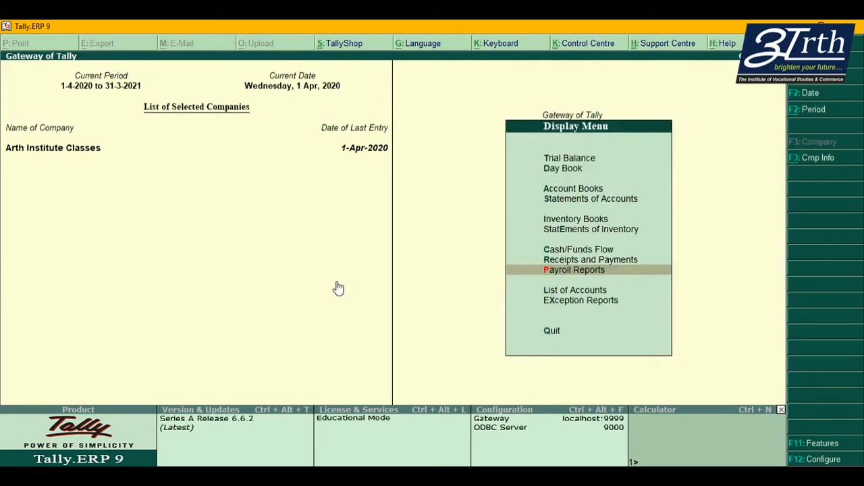
key("Escape")
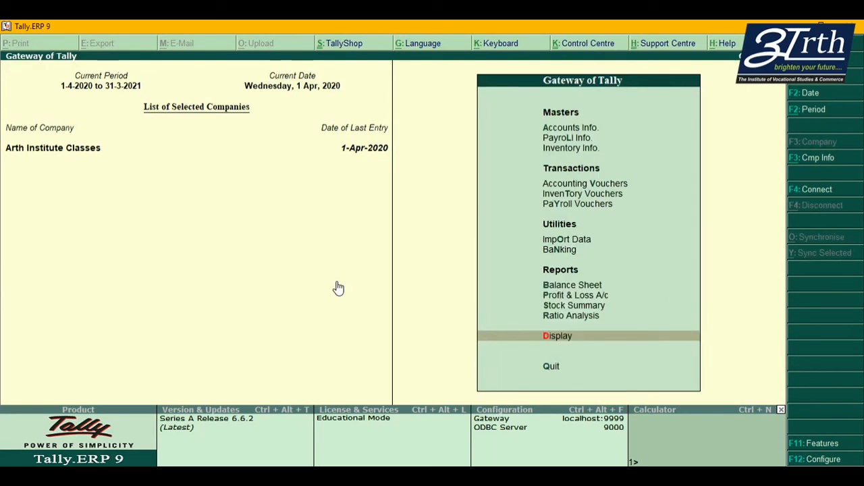